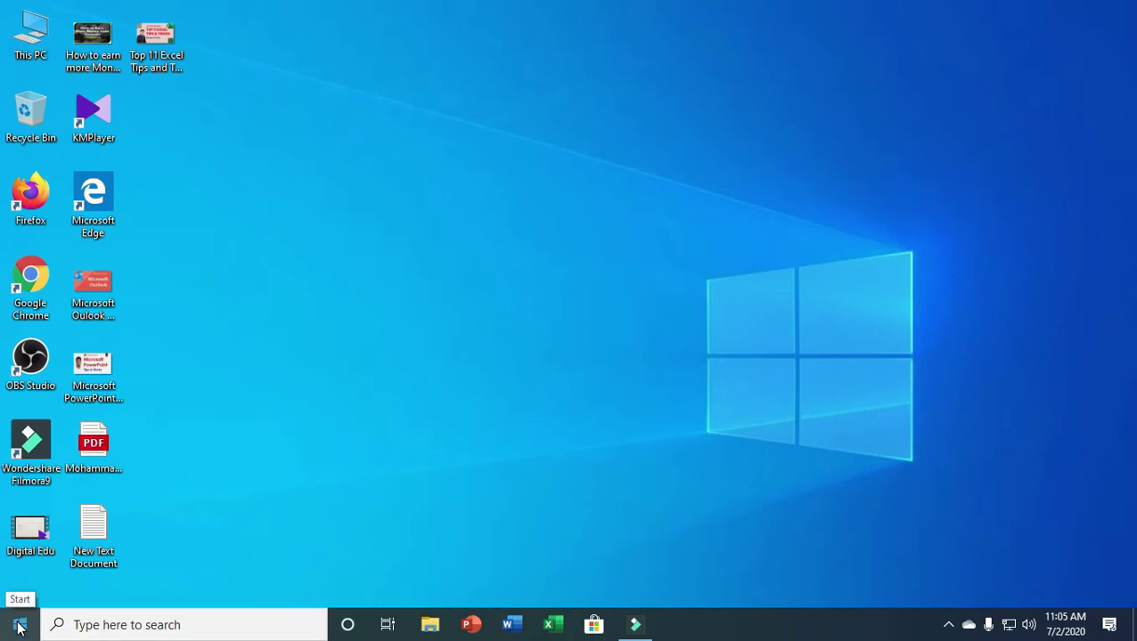
Step: Launch PowerPoint 2019 from the Office tile group in the Start menu
{"action": "left_click", "coordinate": [19, 626]}
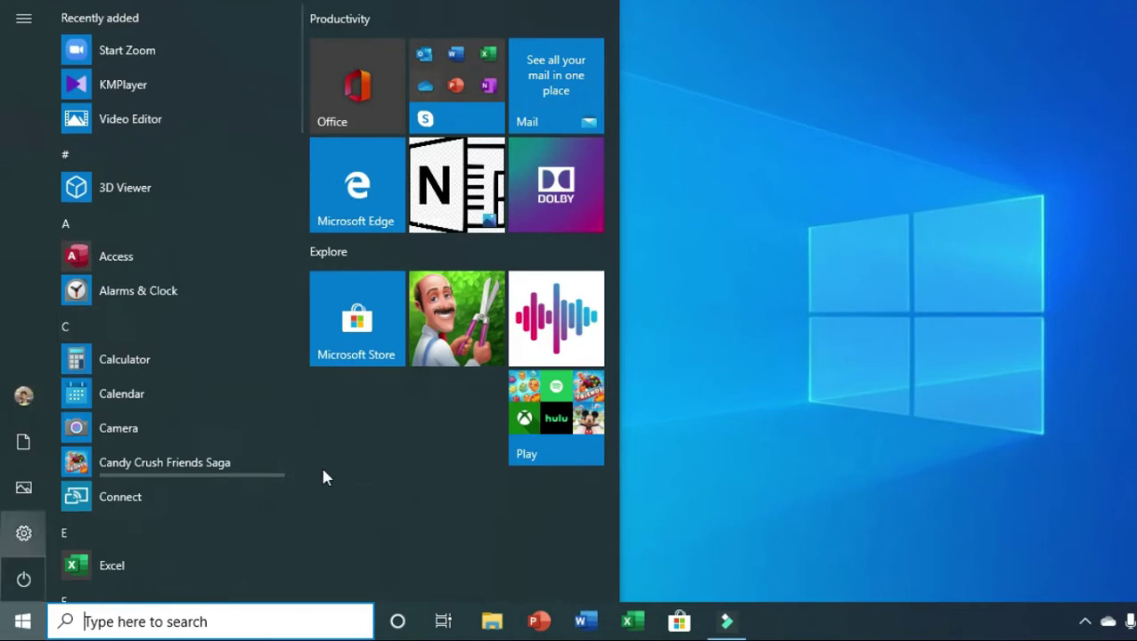
{"action": "left_click", "coordinate": [468, 85]}
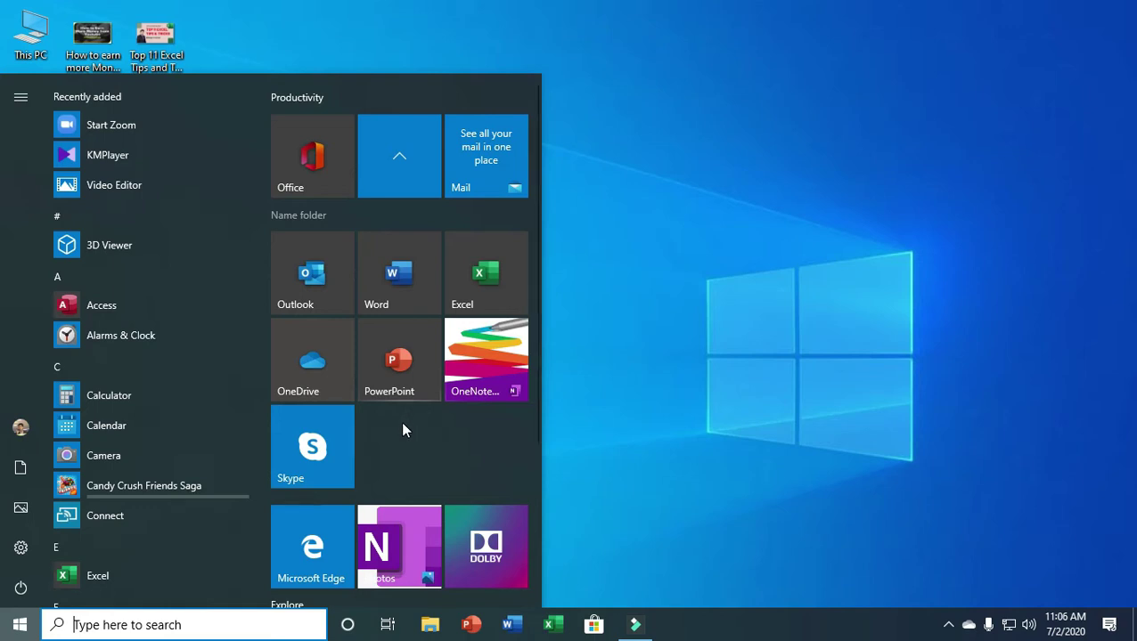
{"action": "left_click", "coordinate": [401, 358]}
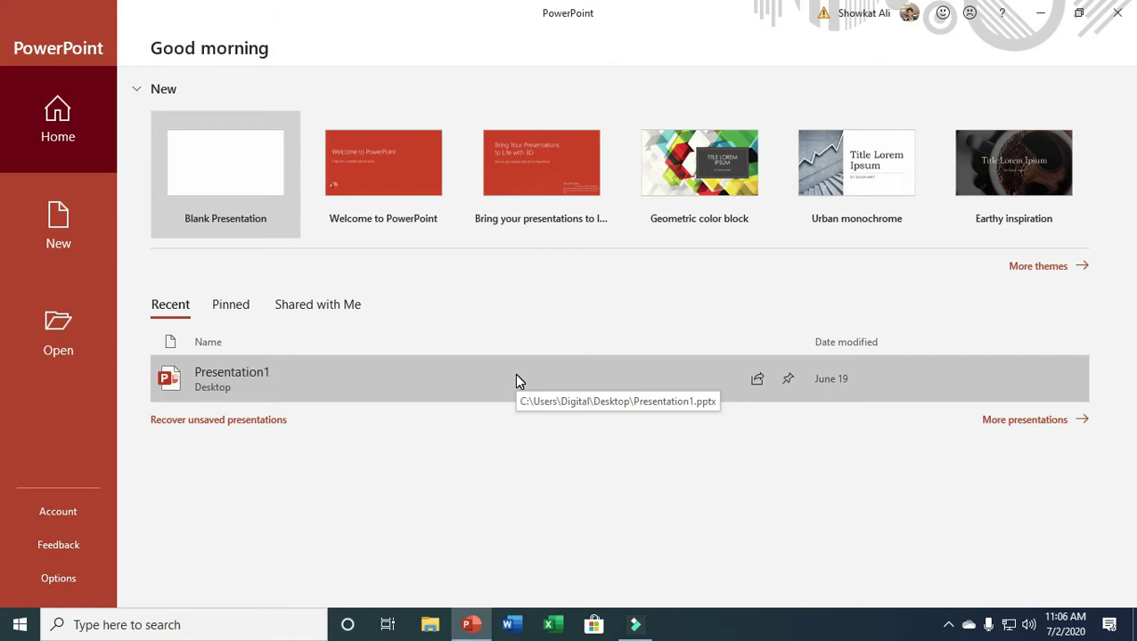
Step: Create a new blank presentation from the start screen
{"action": "left_click", "coordinate": [248, 186]}
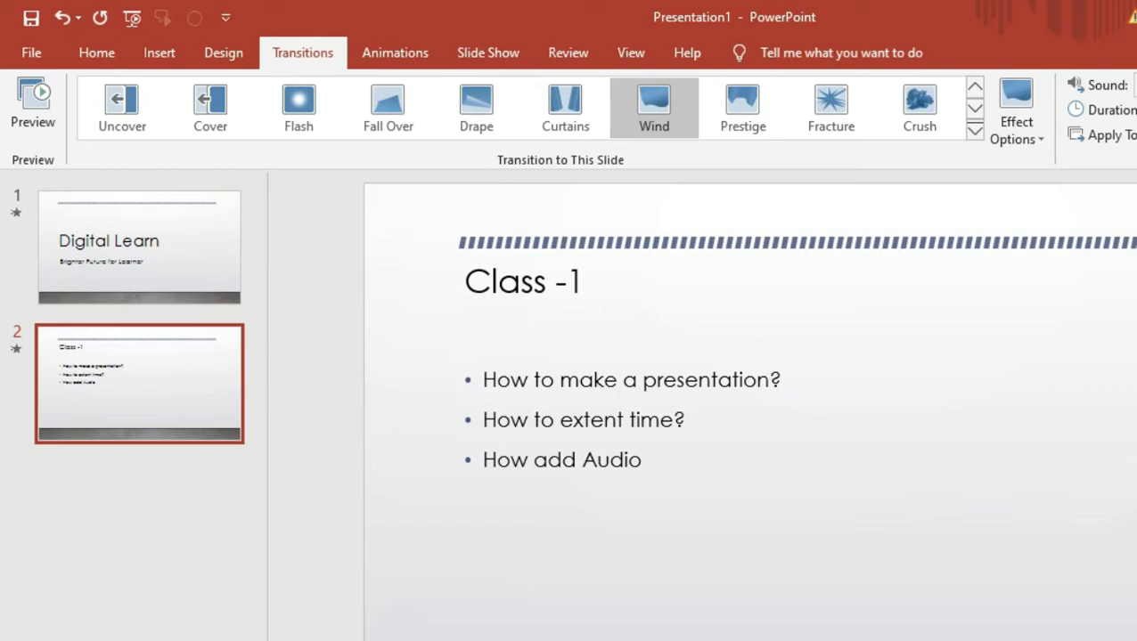
Step: Record a roughly 13-second narration with Record Audio and insert it on the Class -1 slide
{"action": "left_click", "coordinate": [163, 54]}
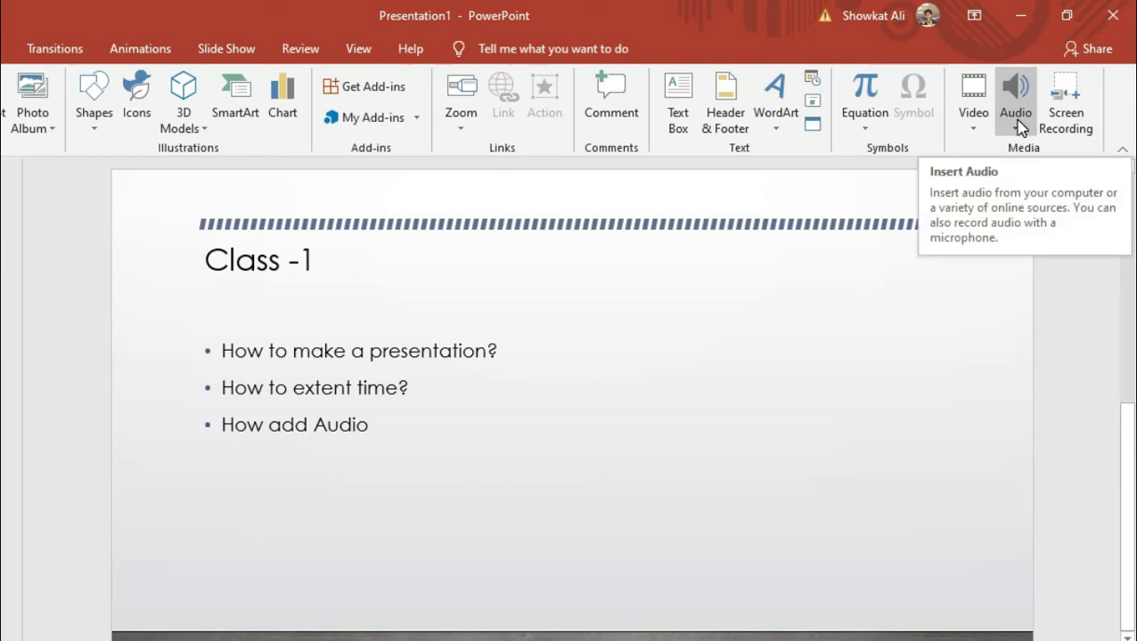
{"action": "left_click", "coordinate": [1019, 125]}
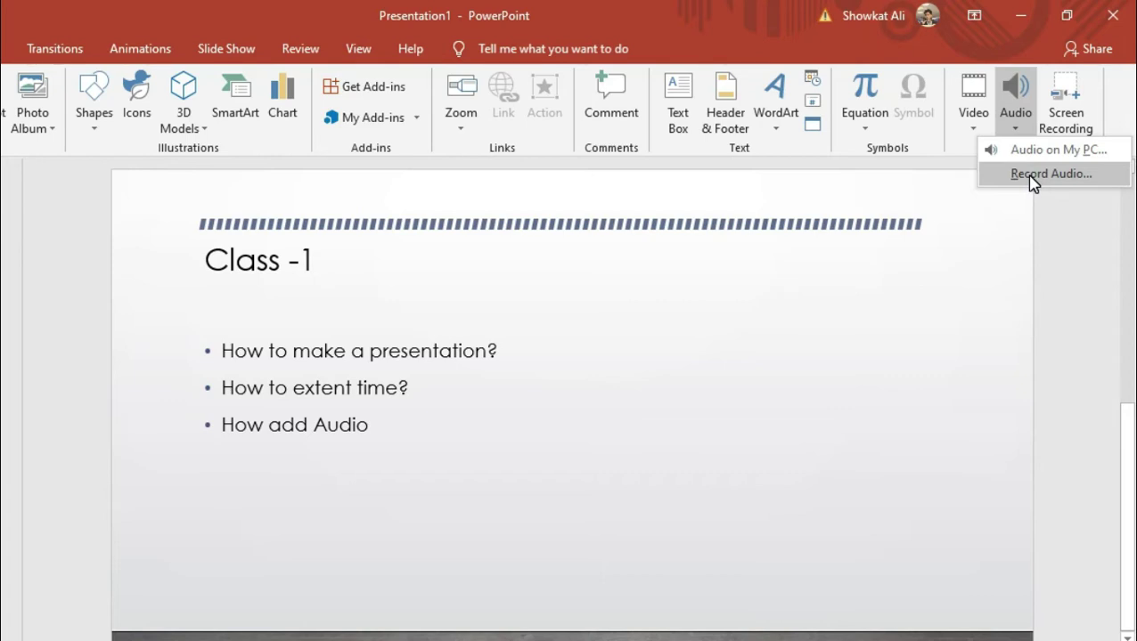
{"action": "left_click", "coordinate": [1031, 175]}
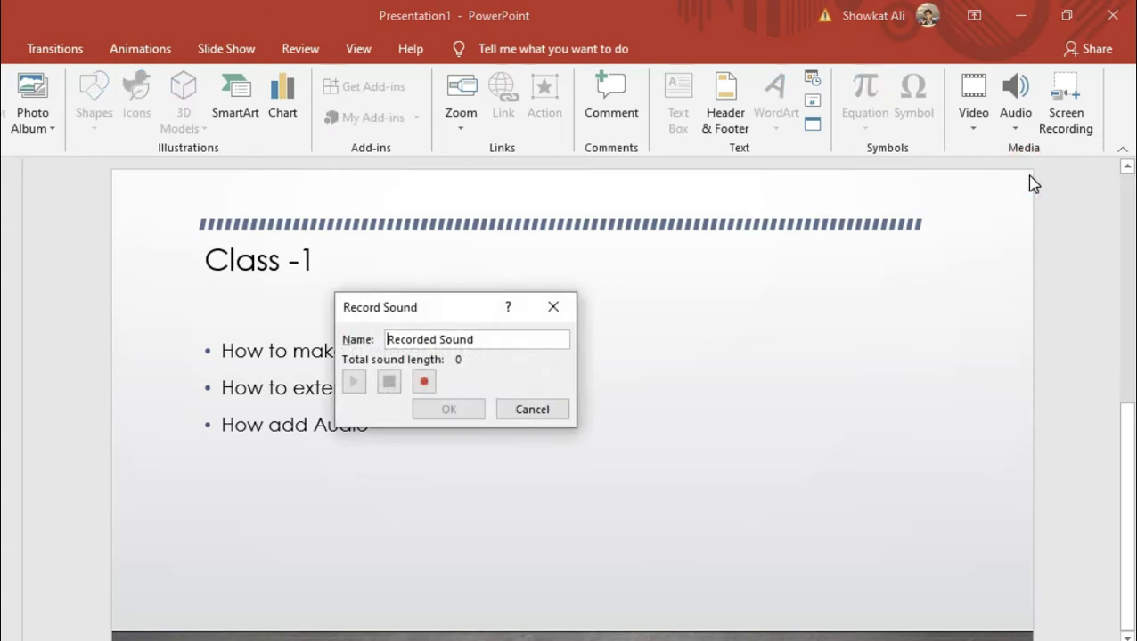
{"action": "left_click", "coordinate": [425, 383]}
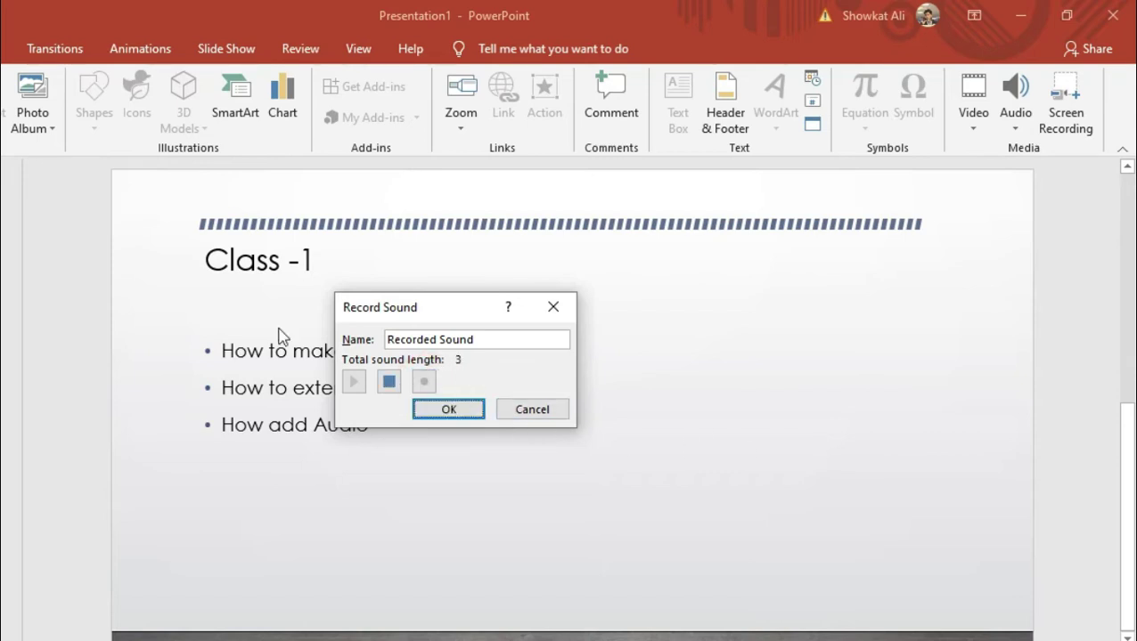
{"action": "left_click_drag", "start_coordinate": [458, 310], "coordinate": [736, 304]}
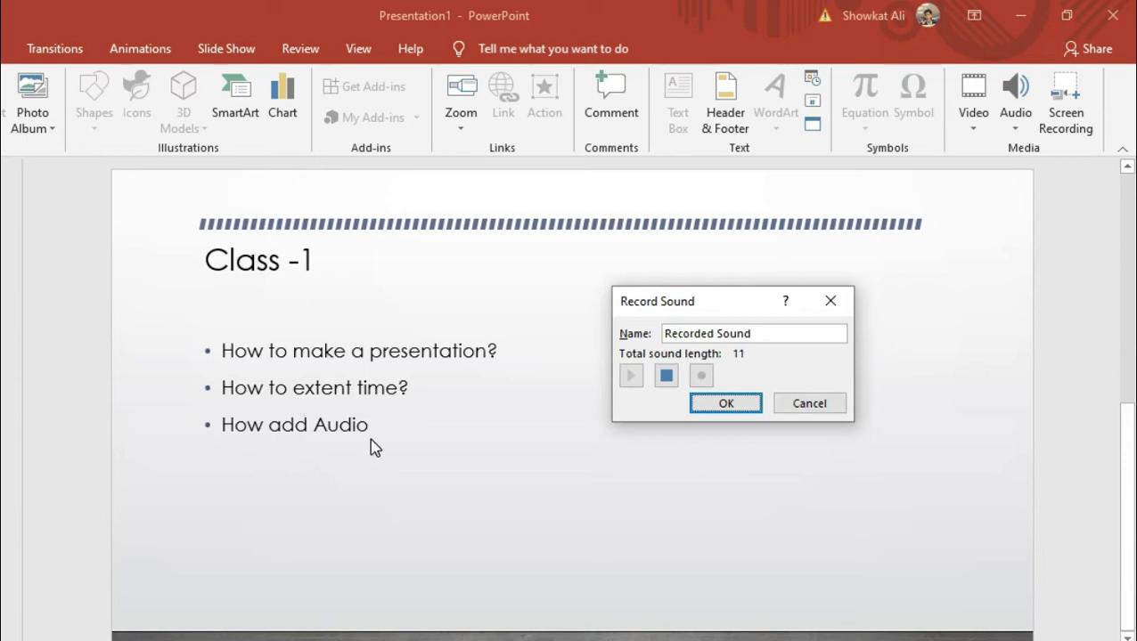
{"action": "left_click", "coordinate": [726, 408]}
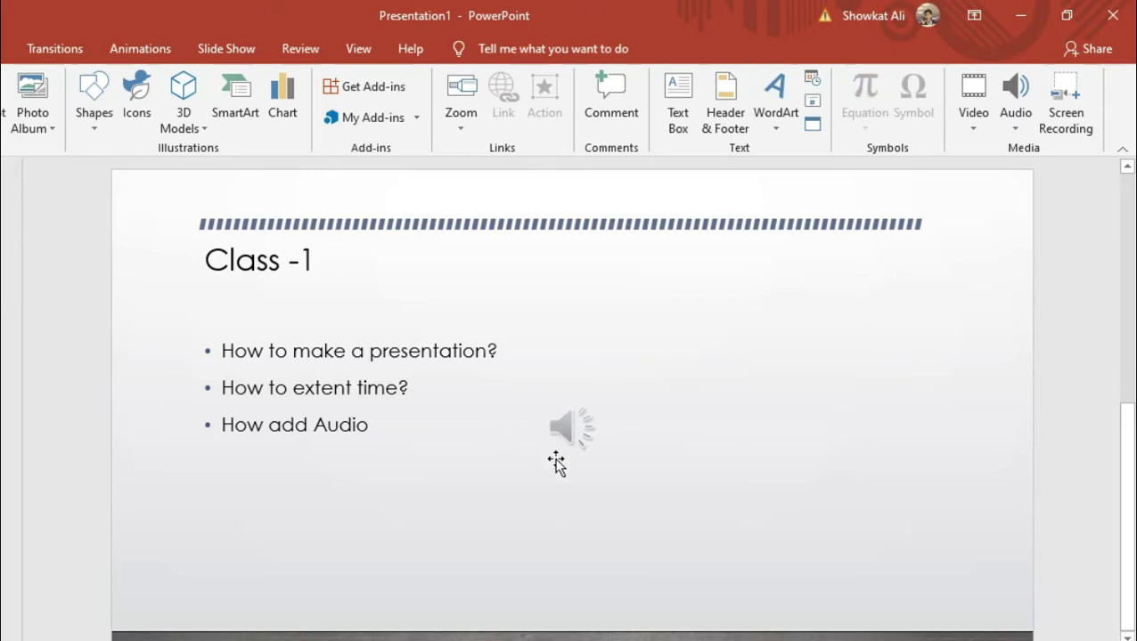
Step: Play back the narration on the Class -1 slide, then delete its sound icon
{"action": "mouse_move", "coordinate": [574, 455]}
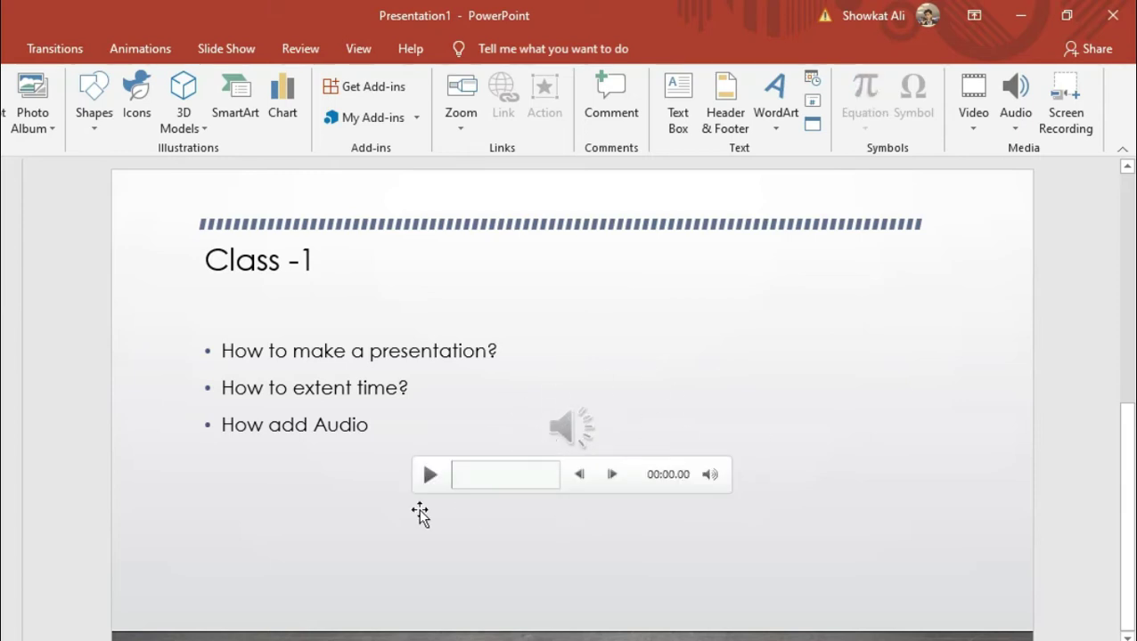
{"action": "mouse_move", "coordinate": [552, 426]}
{"action": "left_click", "coordinate": [430, 477]}
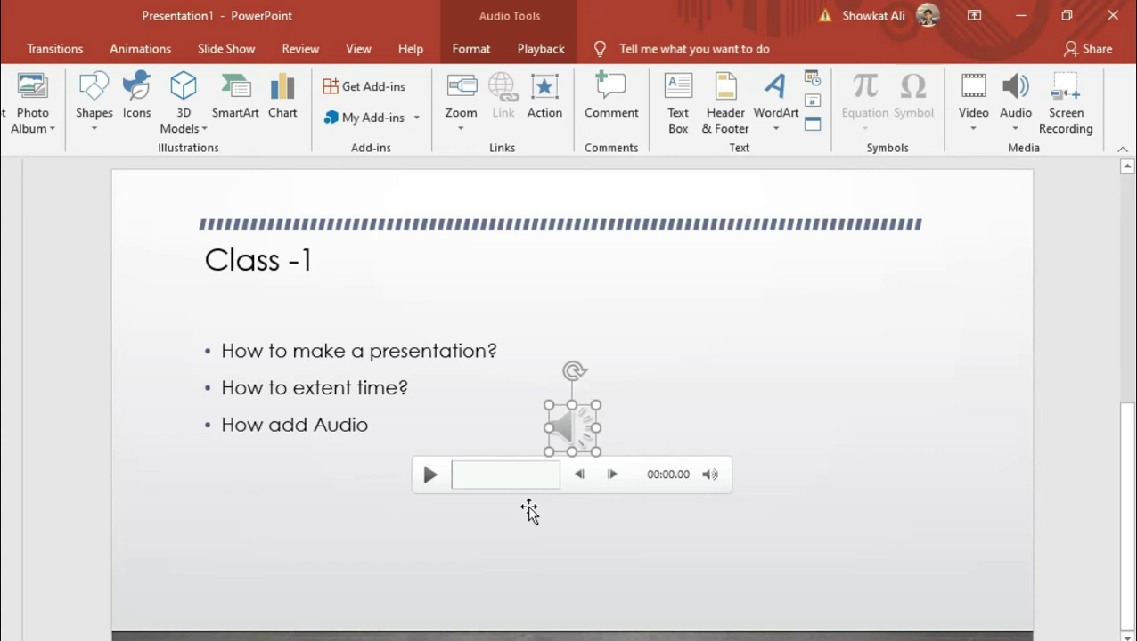
{"action": "left_click", "coordinate": [566, 431]}
{"action": "key", "text": "Delete"}
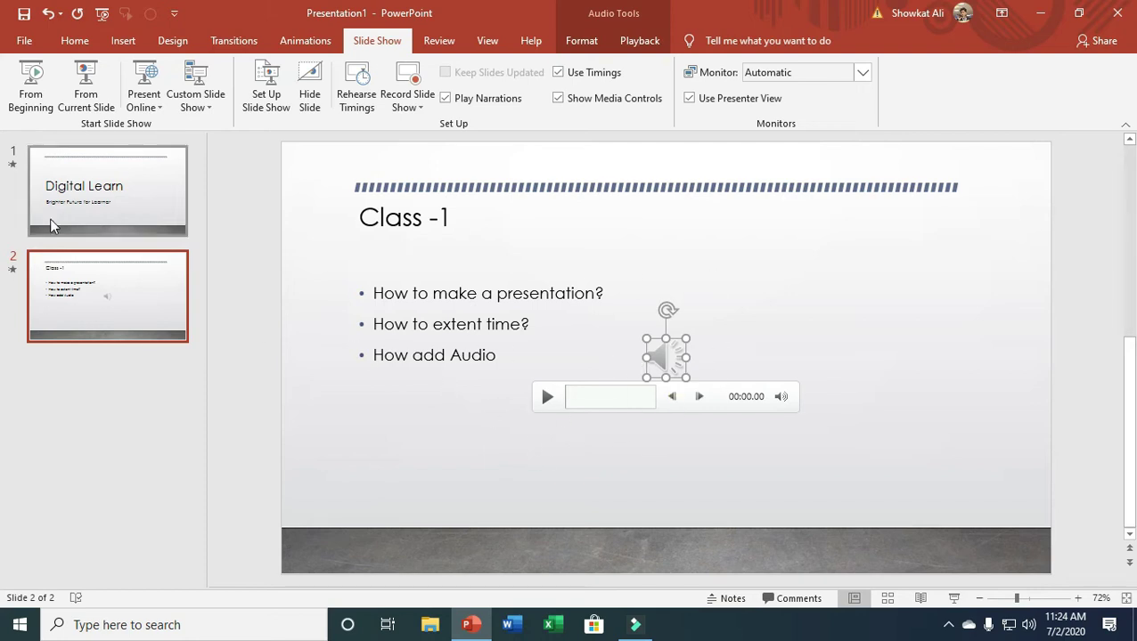
Step: Add Flight_To_Tunisia to the title slide, move its icon lower left, and set Play in Background
{"action": "left_click", "coordinate": [56, 202]}
{"action": "left_click", "coordinate": [122, 42]}
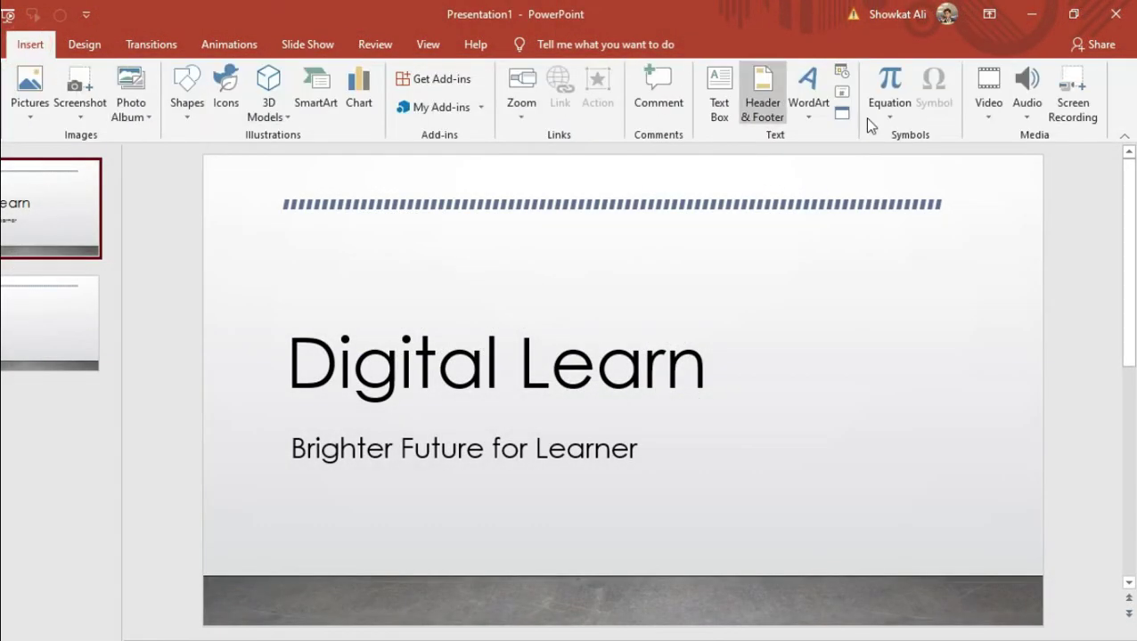
{"action": "left_click", "coordinate": [1025, 98]}
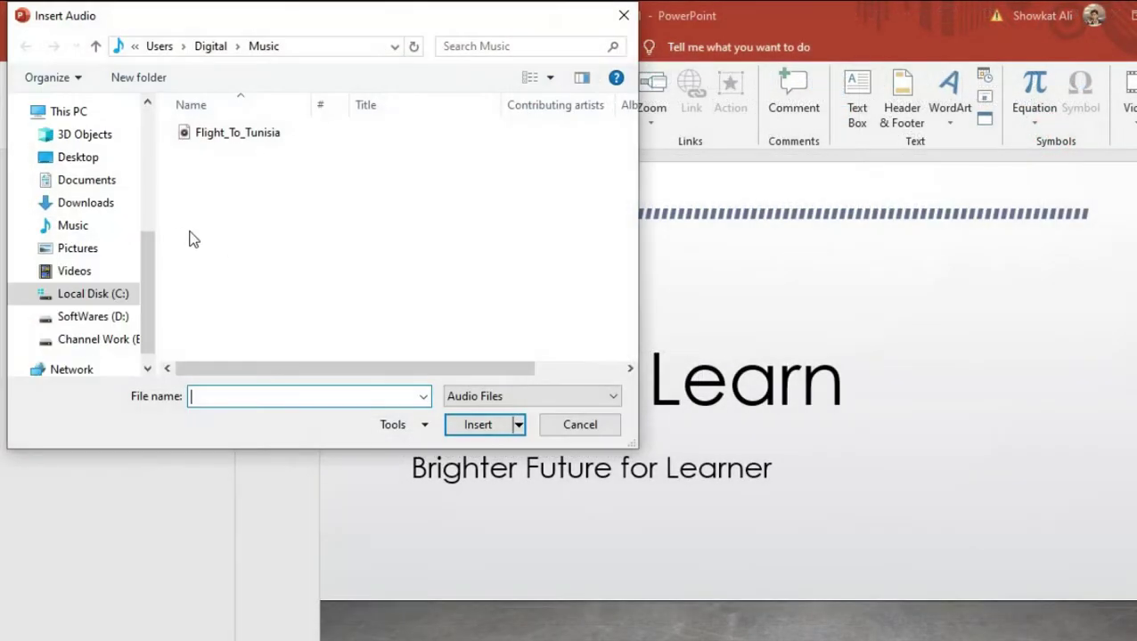
{"action": "double_click", "coordinate": [233, 145]}
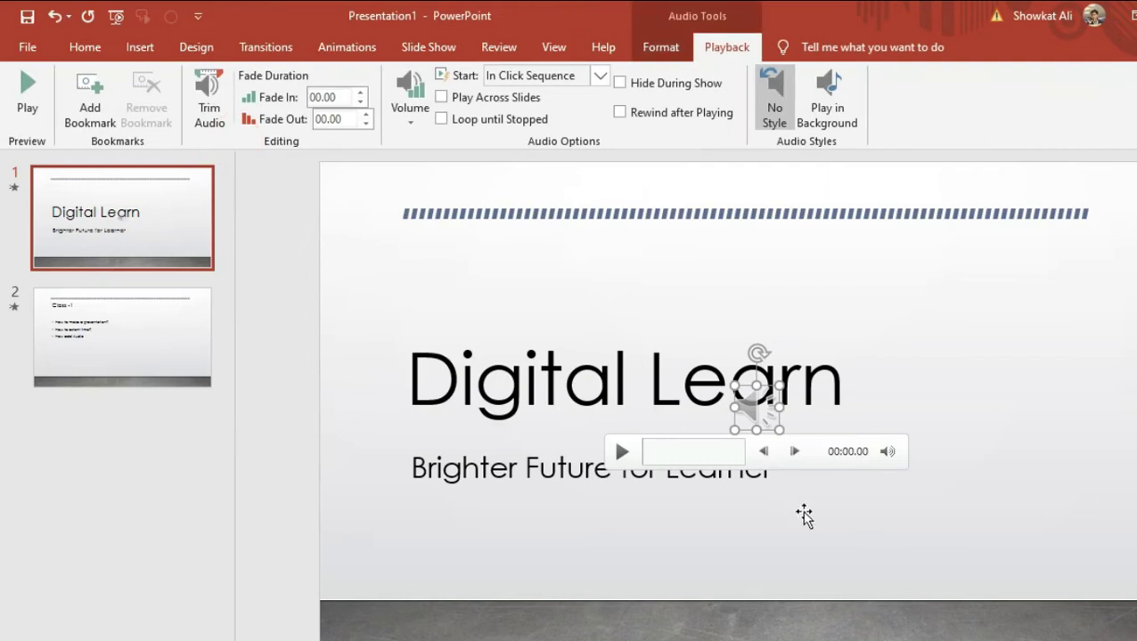
{"action": "left_click", "coordinate": [818, 452]}
{"action": "mouse_move", "coordinate": [755, 406]}
{"action": "left_mouse_down"}
{"action": "mouse_move", "coordinate": [666, 536]}
{"action": "mouse_move", "coordinate": [483, 543]}
{"action": "left_mouse_up"}
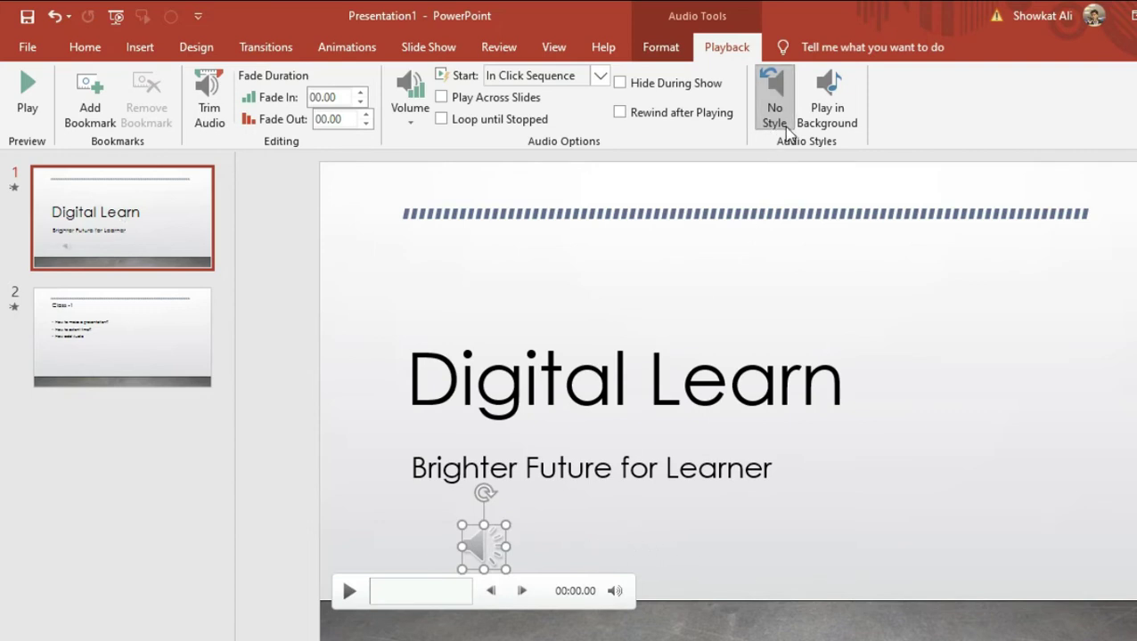
{"action": "left_click", "coordinate": [827, 105]}
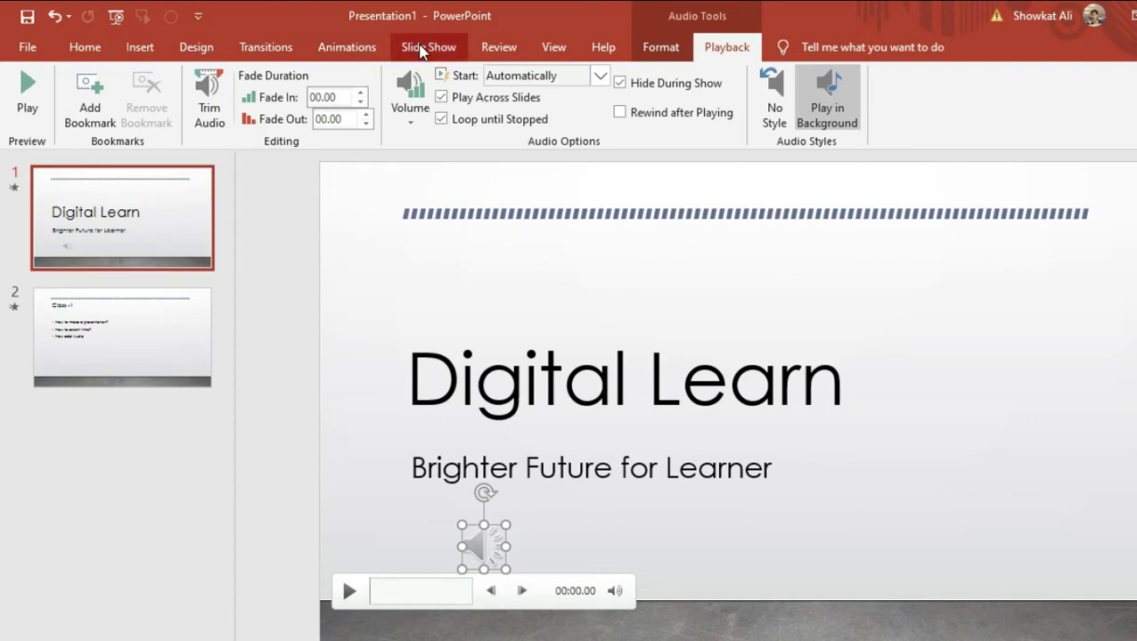
{"action": "left_click", "coordinate": [421, 49]}
Step: Play the slide show From Beginning through the Class -1 slide and exit at the end
{"action": "left_click", "coordinate": [34, 98]}
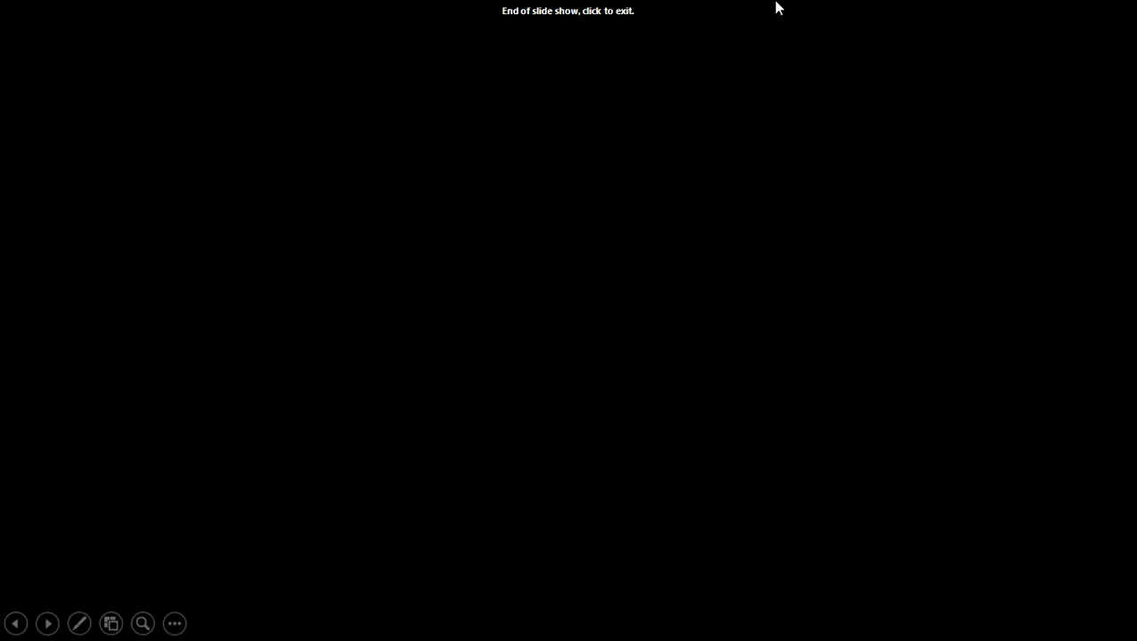
{"action": "left_click", "coordinate": [612, 89]}
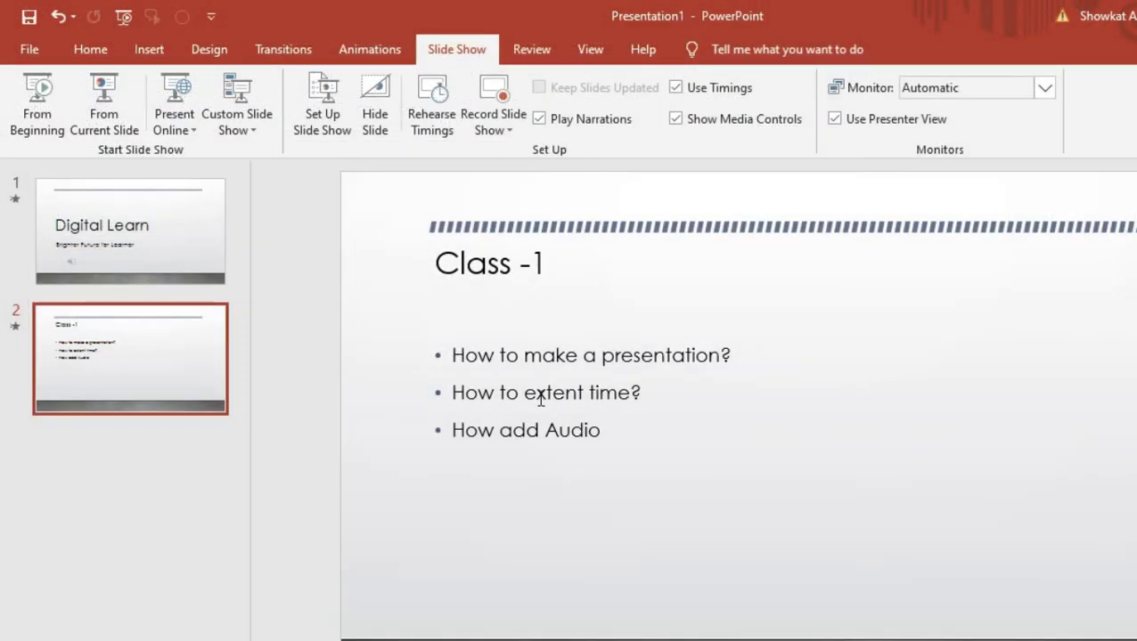
Step: Save the presentation to Documents as type MPEG-4 Video, named 'Digital Learn'
{"action": "left_click", "coordinate": [36, 53]}
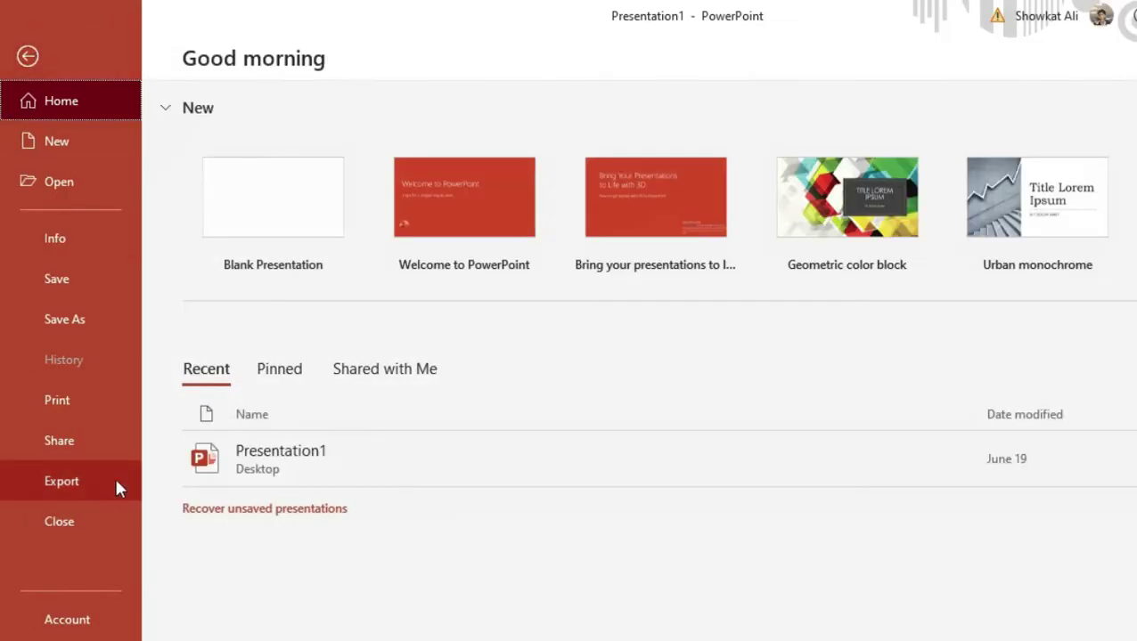
{"action": "left_click", "coordinate": [57, 324]}
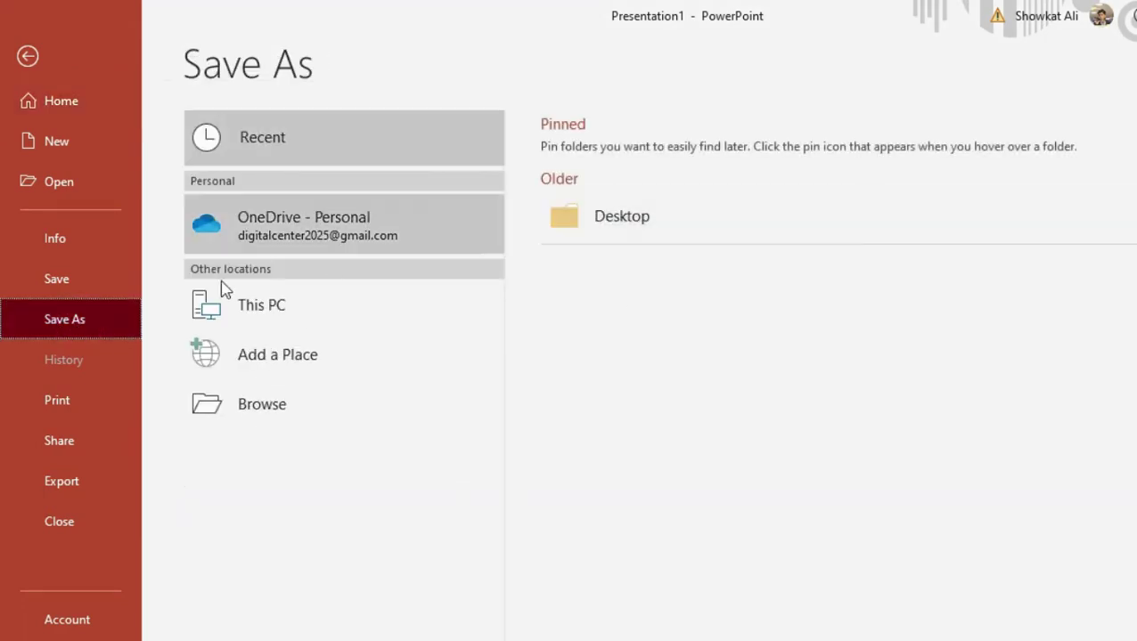
{"action": "left_click", "coordinate": [278, 312]}
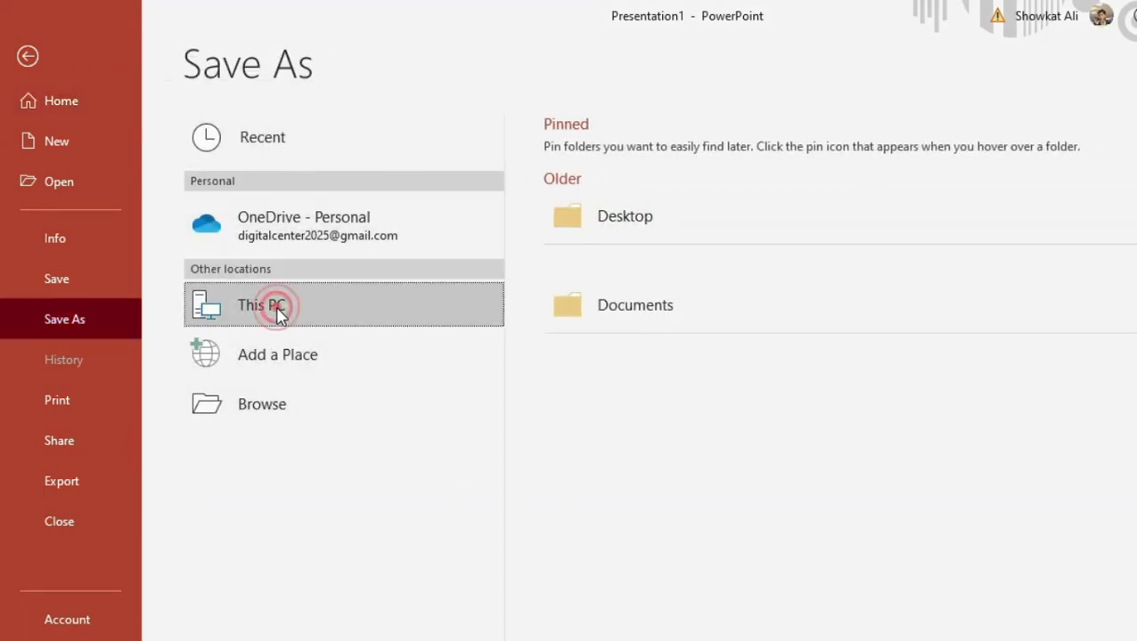
{"action": "left_click", "coordinate": [680, 317]}
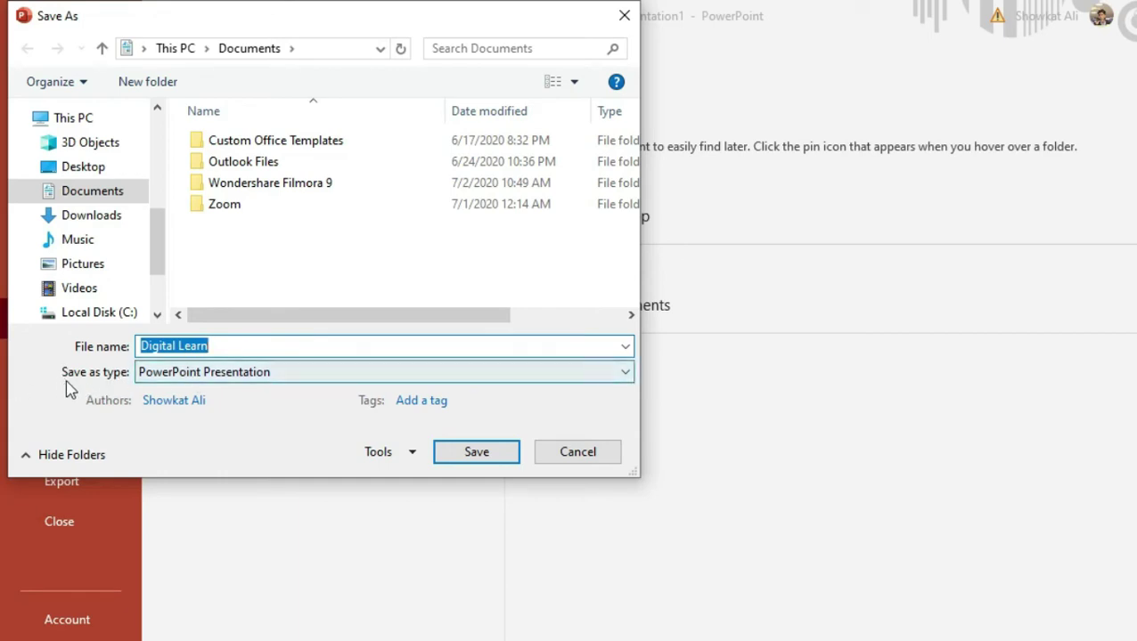
{"action": "left_click", "coordinate": [572, 372]}
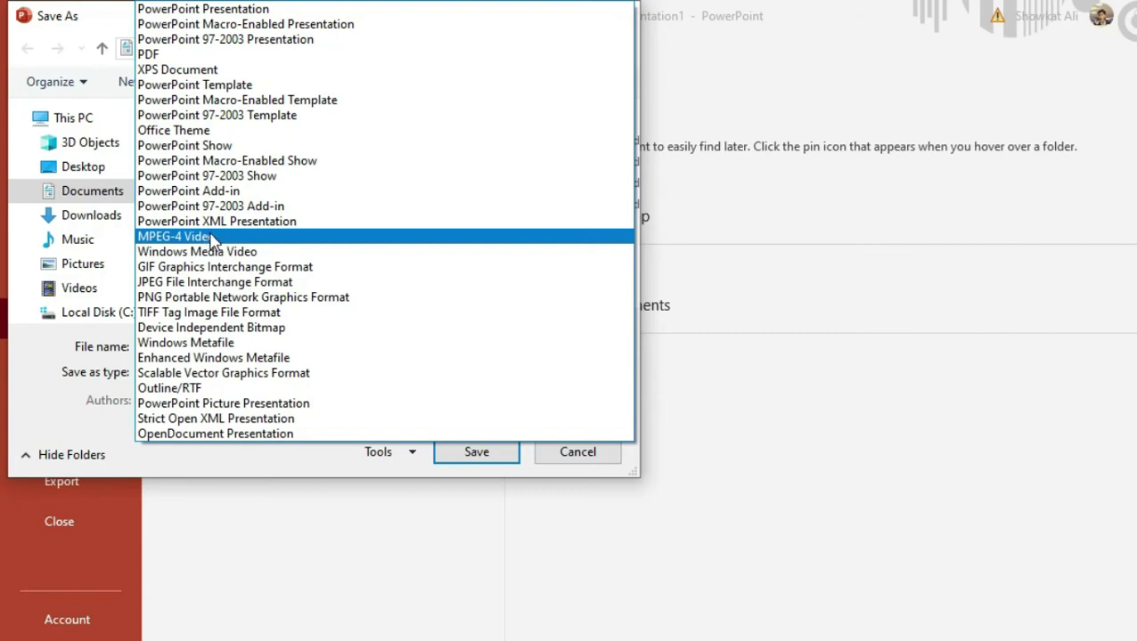
{"action": "left_click", "coordinate": [235, 237]}
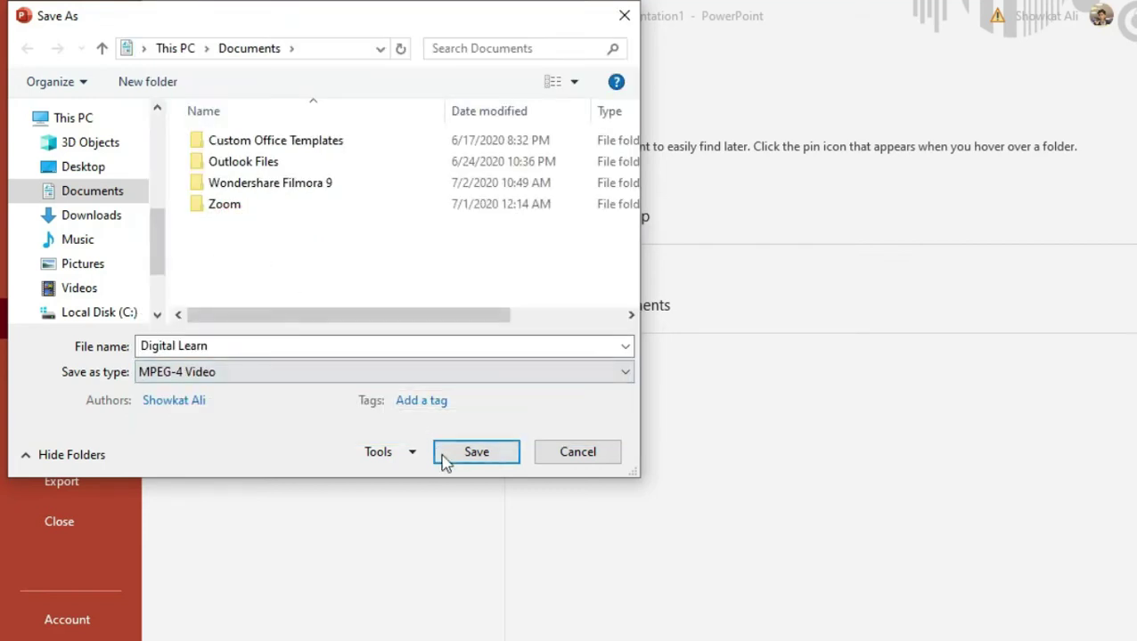
{"action": "left_click", "coordinate": [477, 453]}
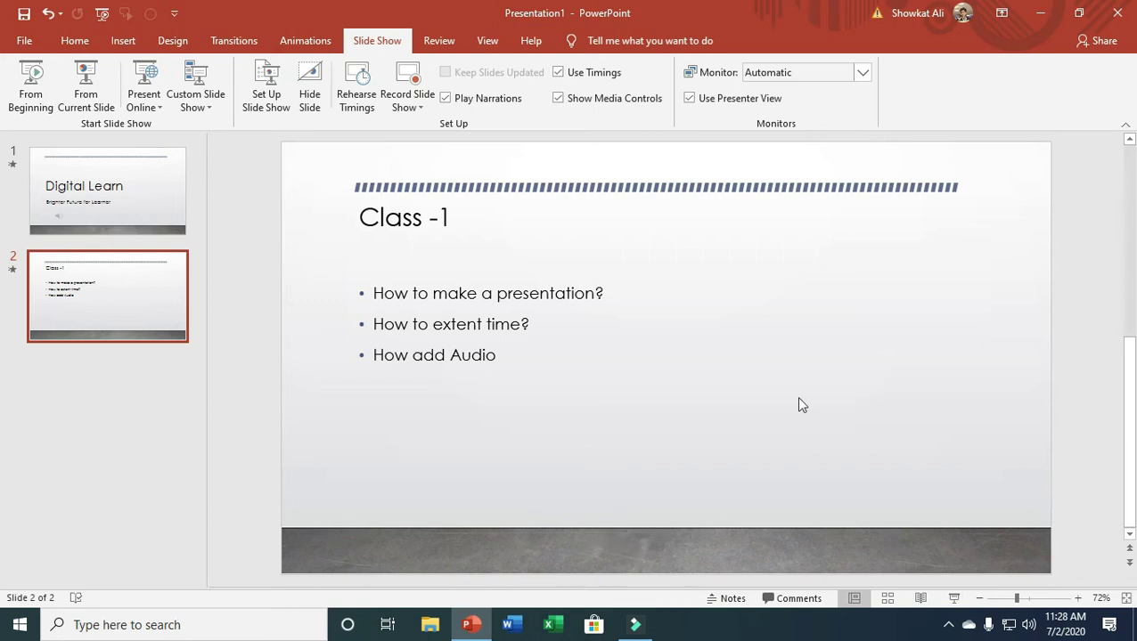
Step: Go to Documents through This PC and open the 'Digital Learn' MP4 video
{"action": "left_click", "coordinate": [1044, 14]}
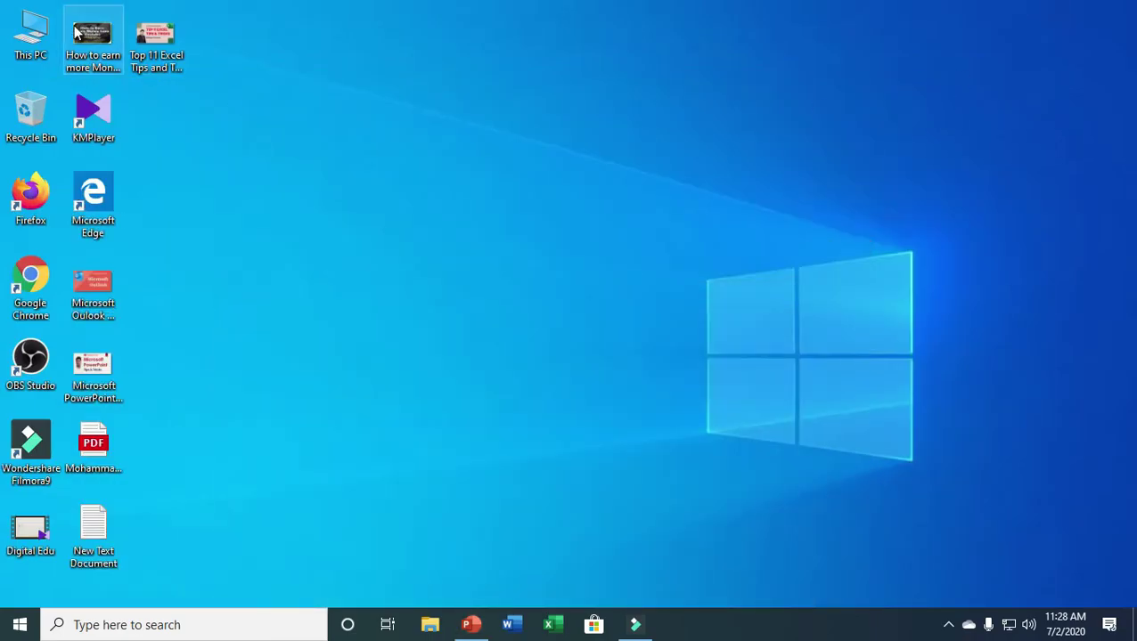
{"action": "double_click", "coordinate": [29, 34]}
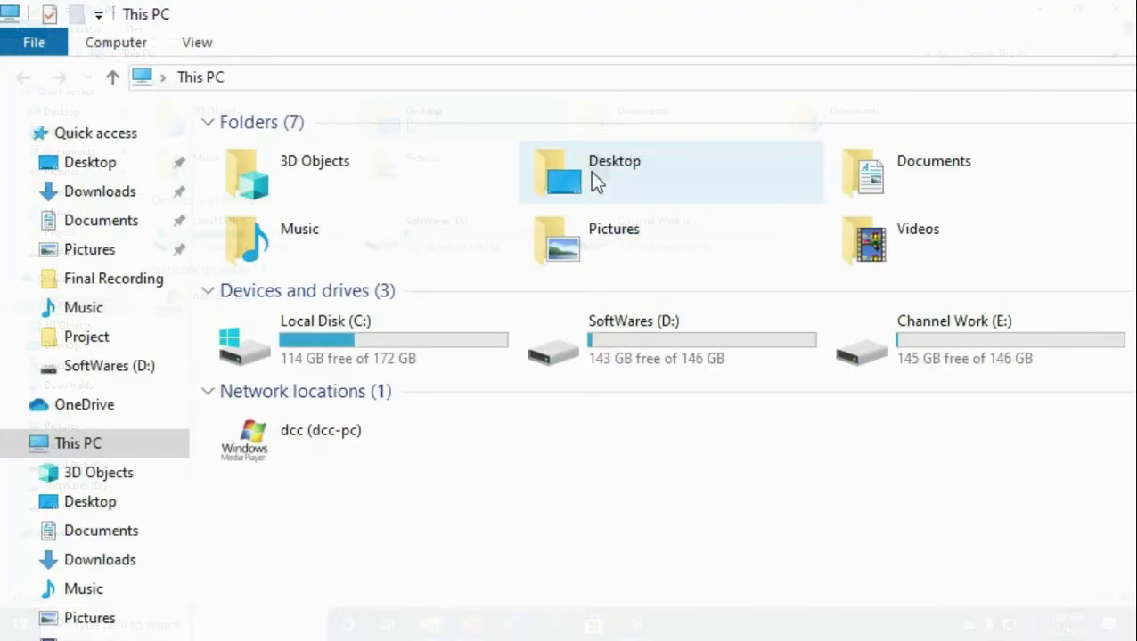
{"action": "left_click", "coordinate": [77, 233]}
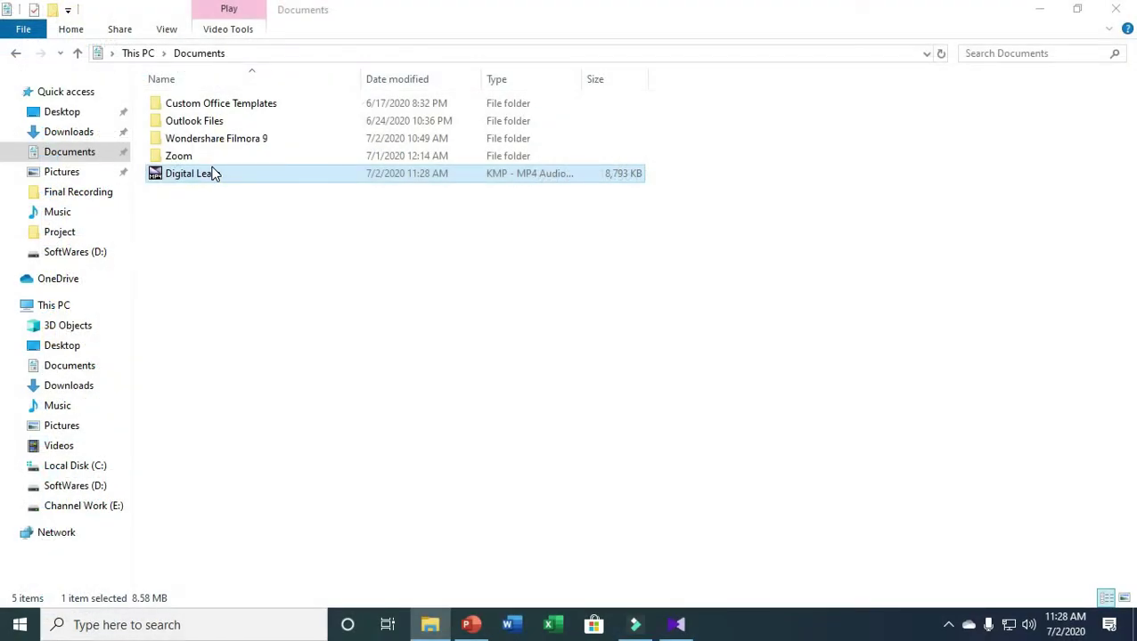
{"action": "double_click", "coordinate": [212, 173]}
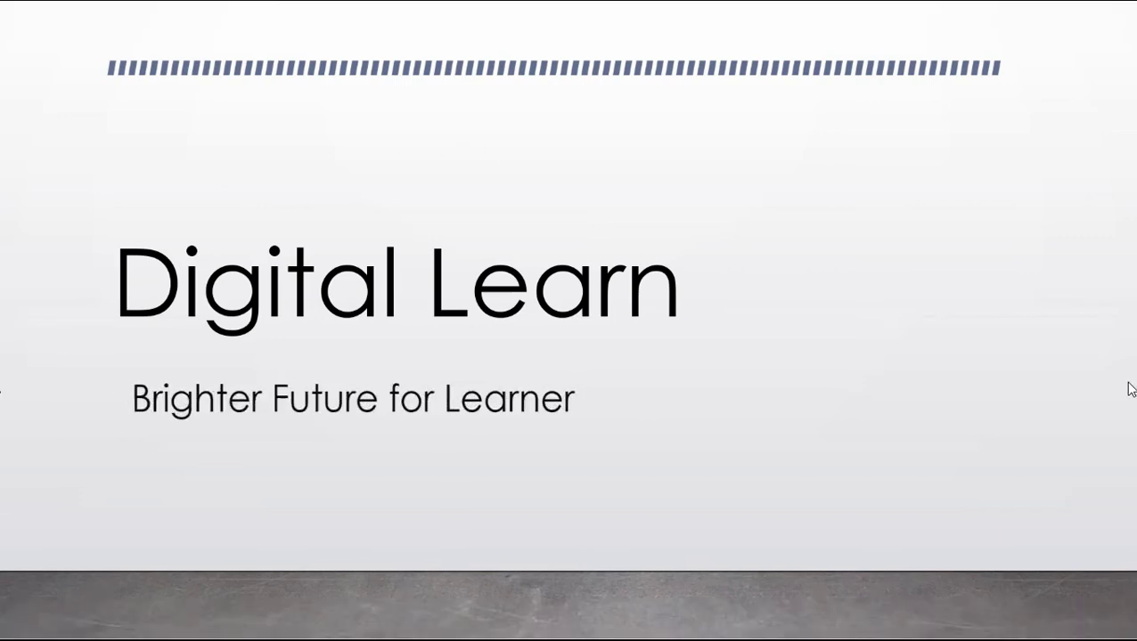
Step: Watch the Digital Learn.mp4 playback in KMPlayer up to the Class -1 slide
{"action": "mouse_move", "coordinate": [1060, 505]}
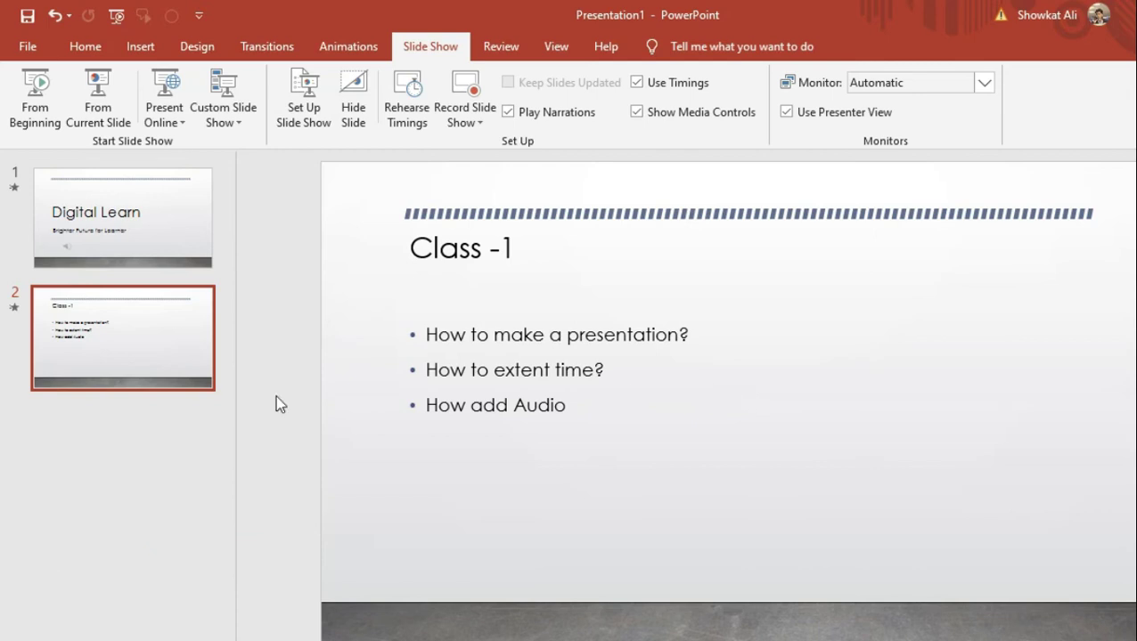
Step: Insert a new slide after slide 2 and title it 'Class-2'
{"action": "right_click", "coordinate": [129, 359]}
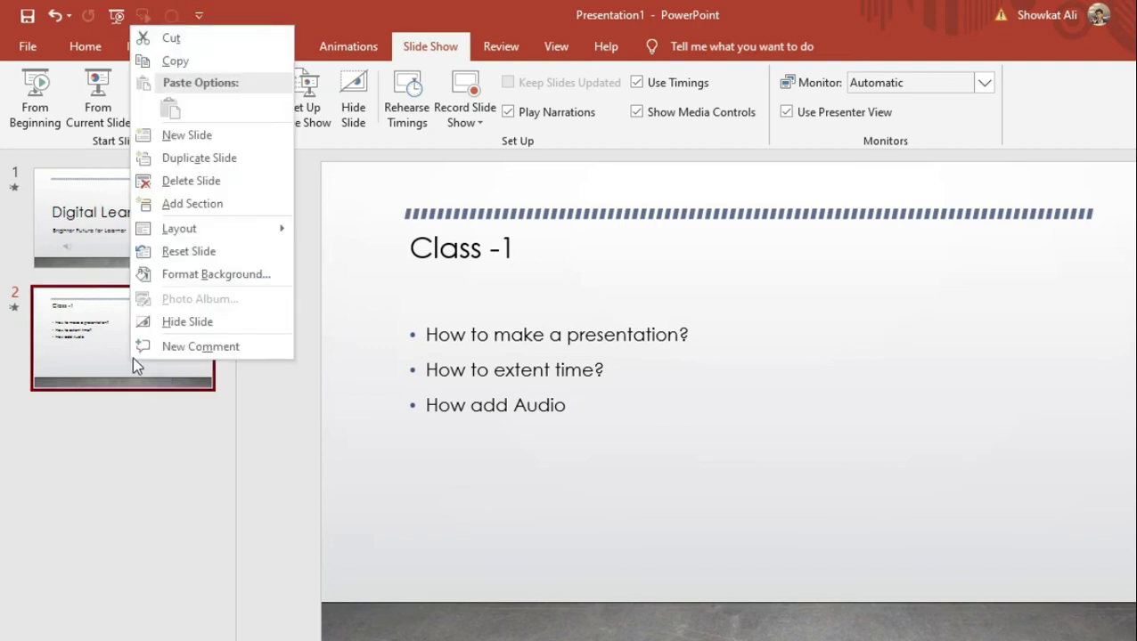
{"action": "left_click", "coordinate": [201, 137]}
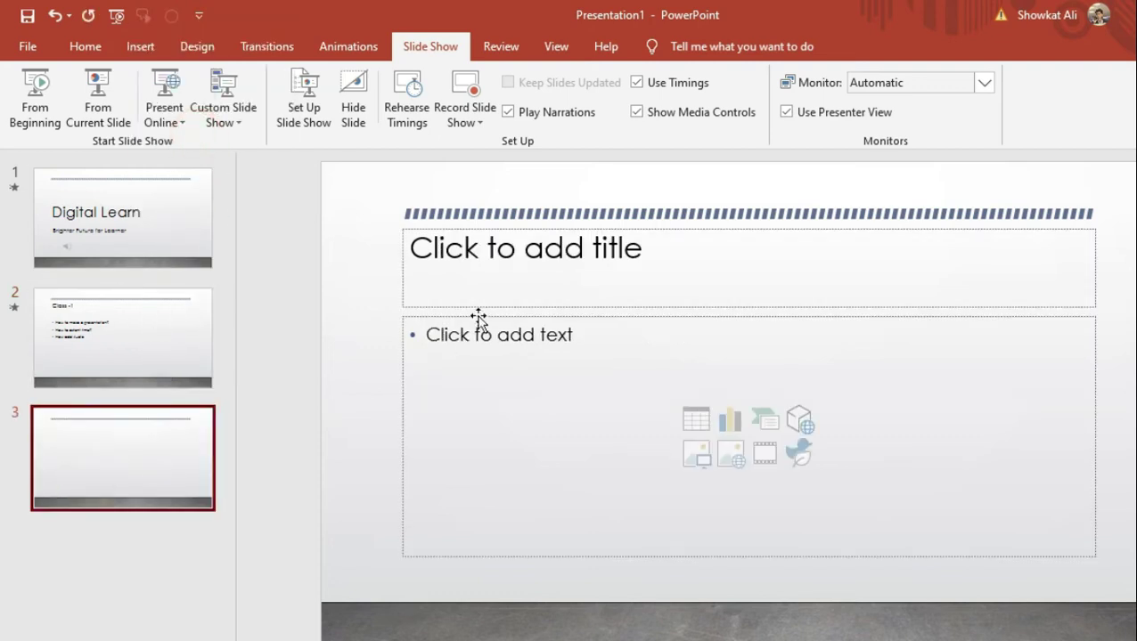
{"action": "left_click", "coordinate": [504, 276]}
{"action": "type", "text": "C"}
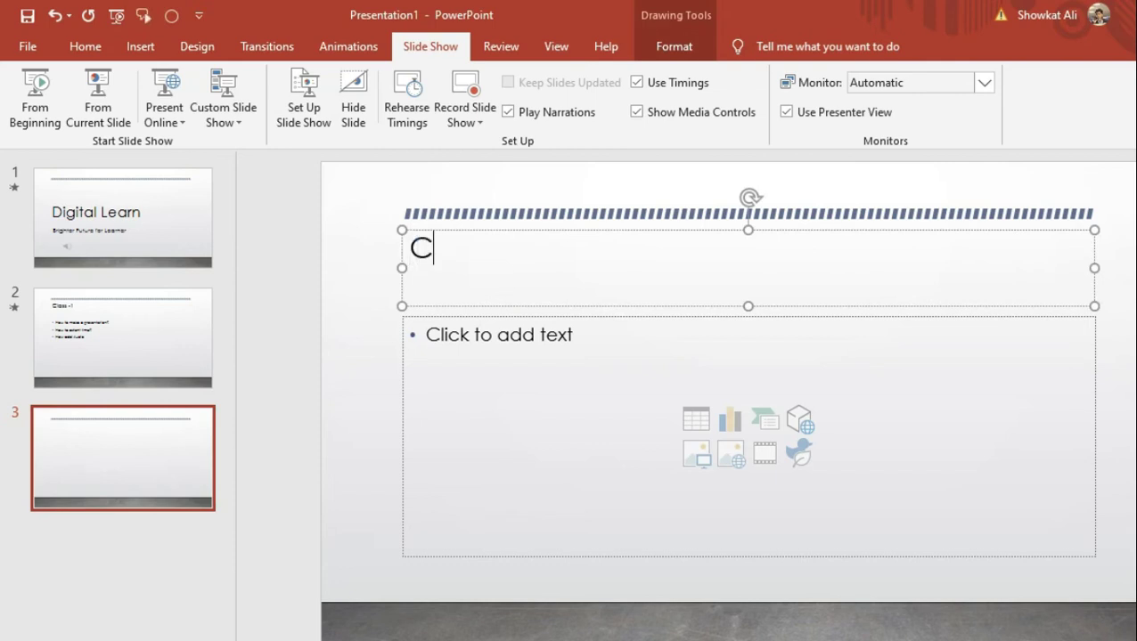
{"action": "type", "text": "lass-"}
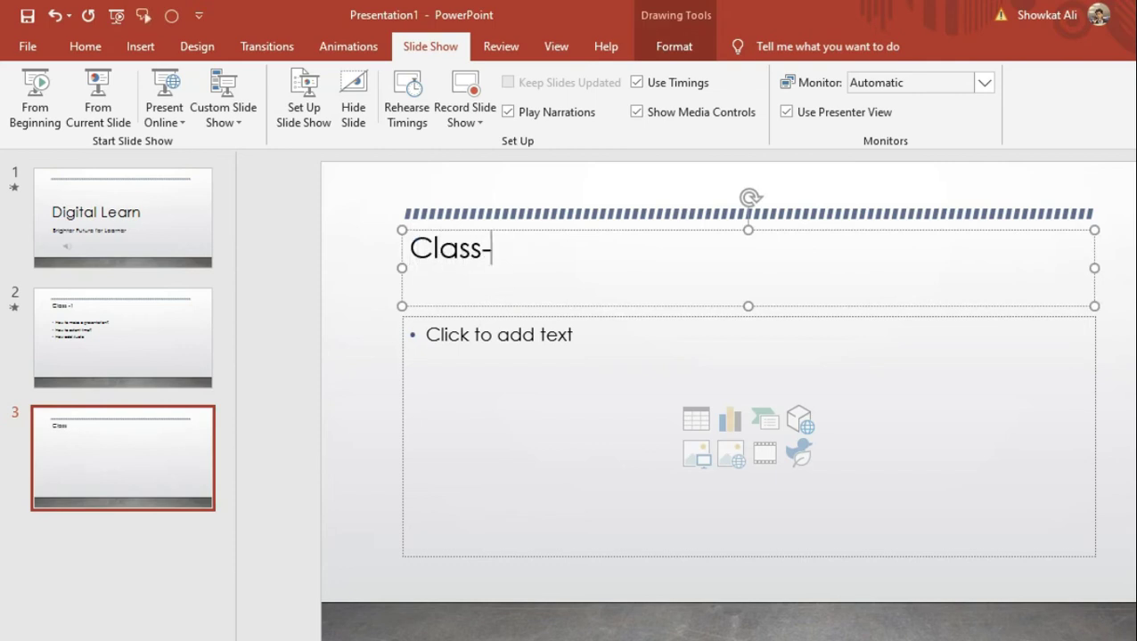
{"action": "type", "text": "2"}
{"action": "left_click", "coordinate": [469, 350]}
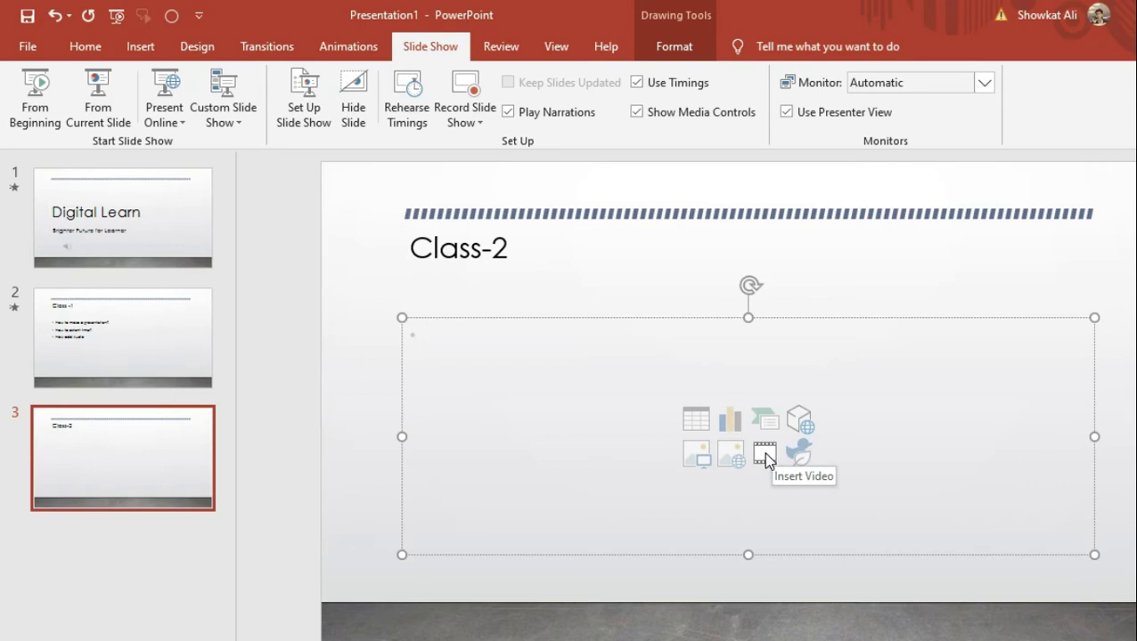
Step: Insert the 'My Gigs' MP4 video from the Final Recording folder onto the Class-2 slide
{"action": "left_click", "coordinate": [139, 46]}
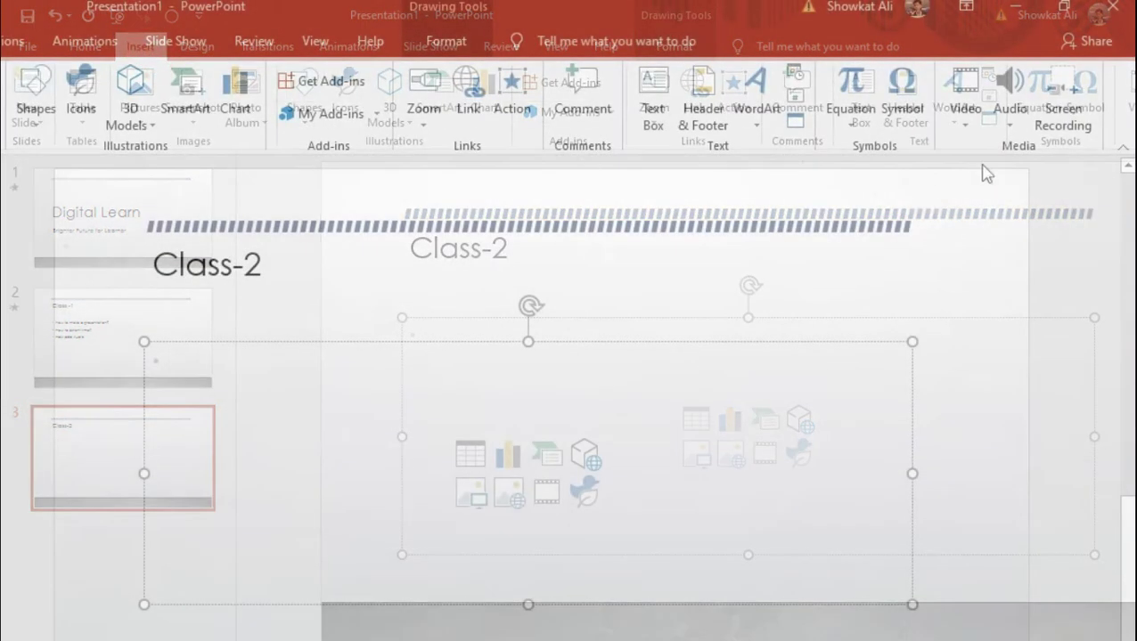
{"action": "left_click", "coordinate": [971, 114]}
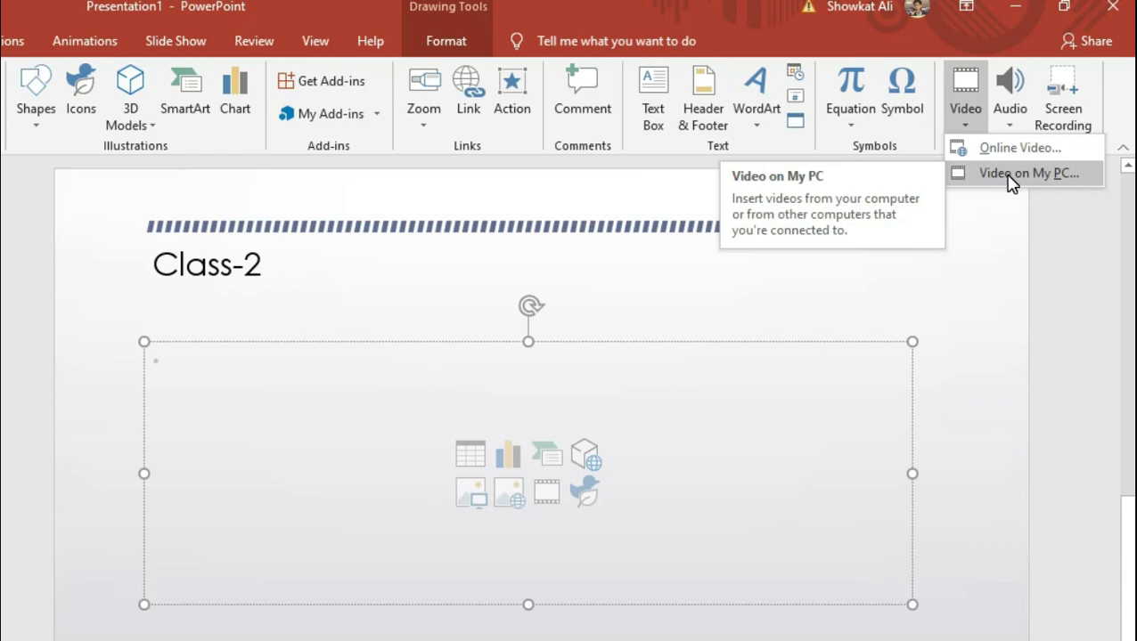
{"action": "left_click", "coordinate": [1010, 177]}
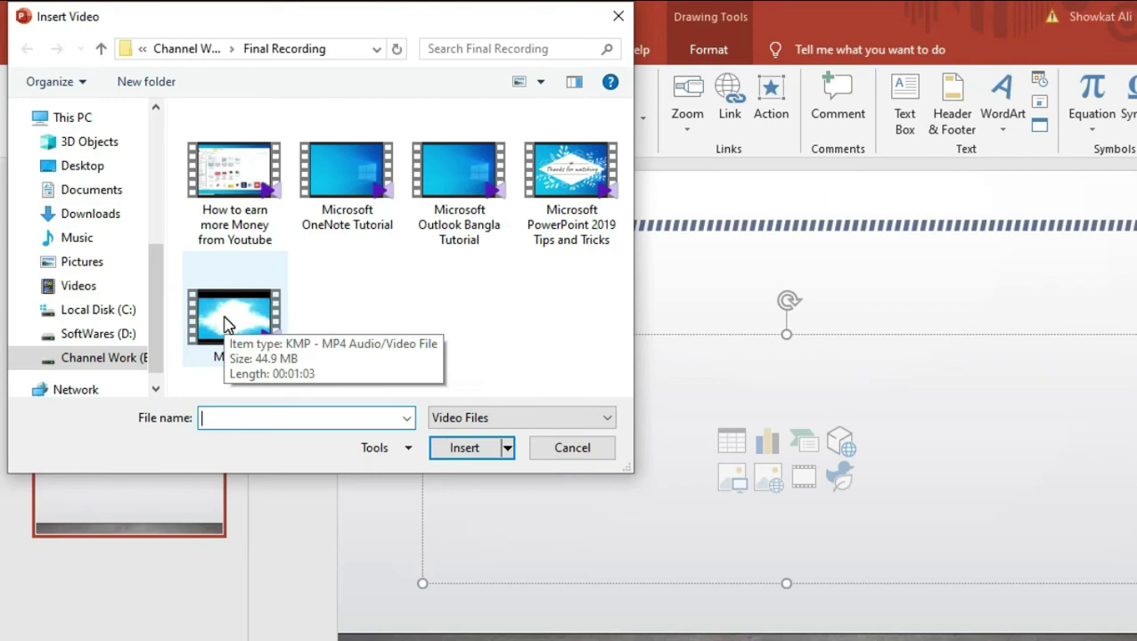
{"action": "key", "text": "Escape"}
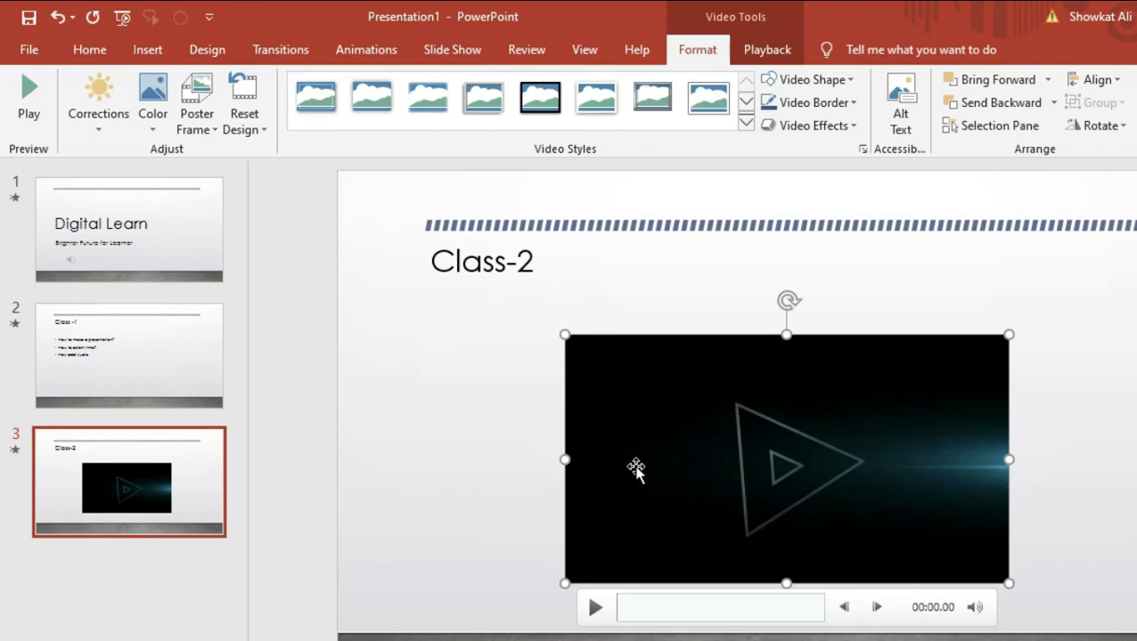
Step: Give the Class-2 slide a Split transition and its title a Wipe entrance animation, then select the video
{"action": "left_click", "coordinate": [280, 49]}
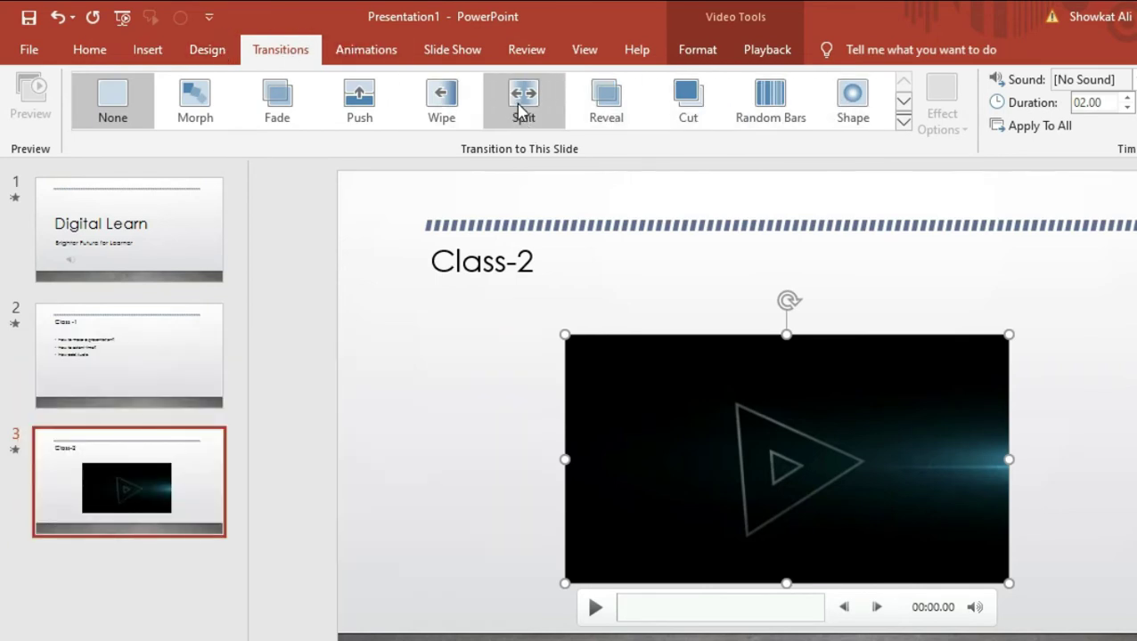
{"action": "left_click", "coordinate": [521, 108]}
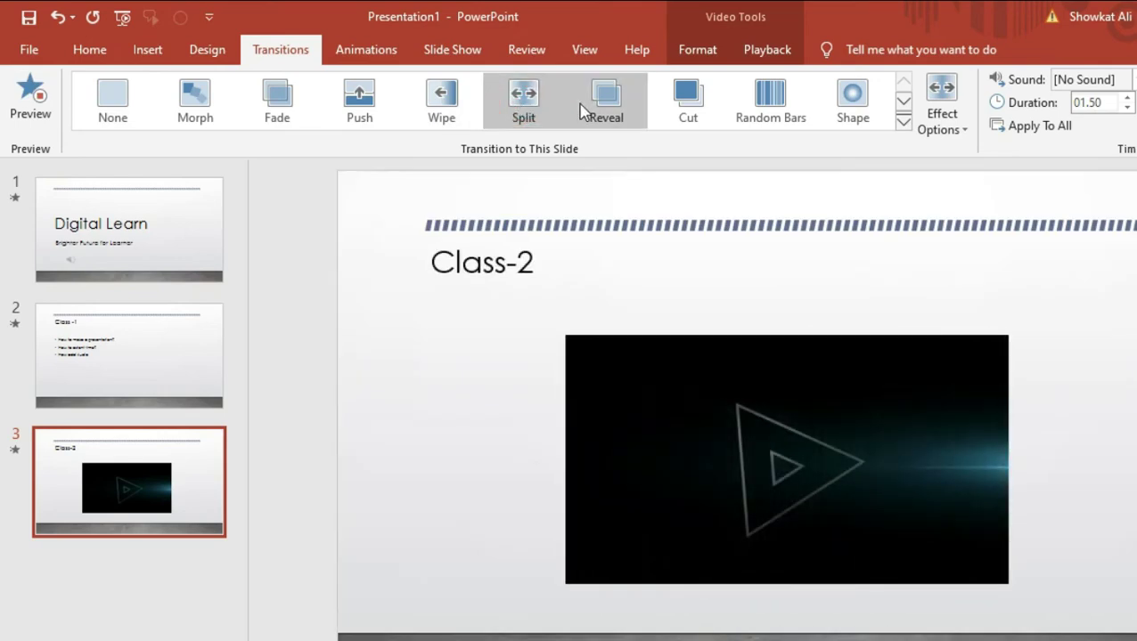
{"action": "left_click", "coordinate": [364, 52]}
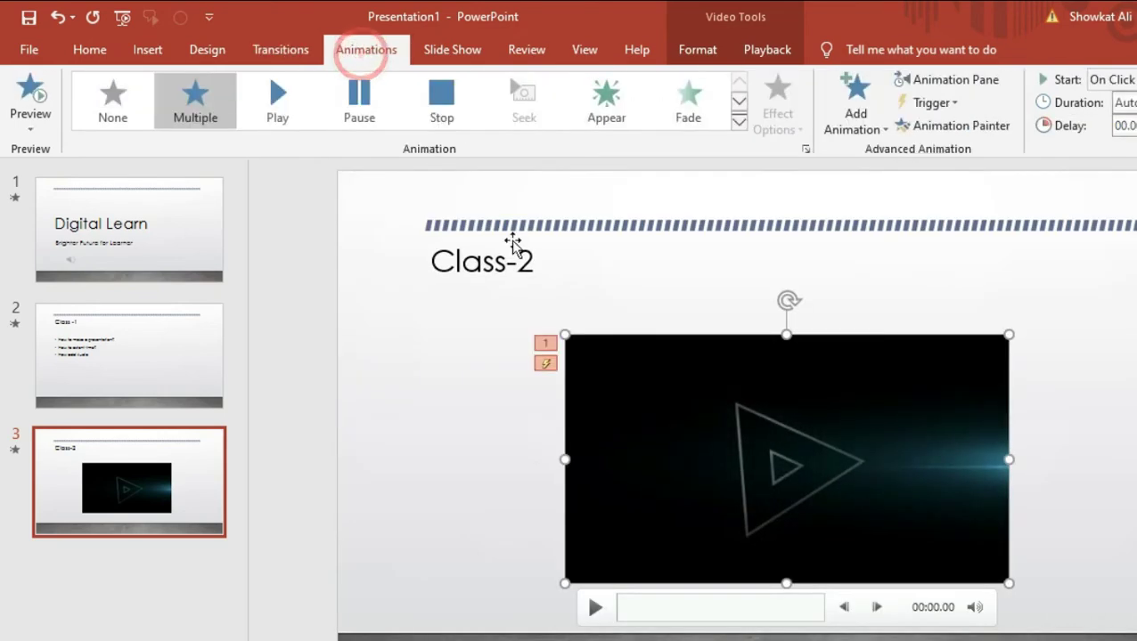
{"action": "left_click", "coordinate": [519, 260]}
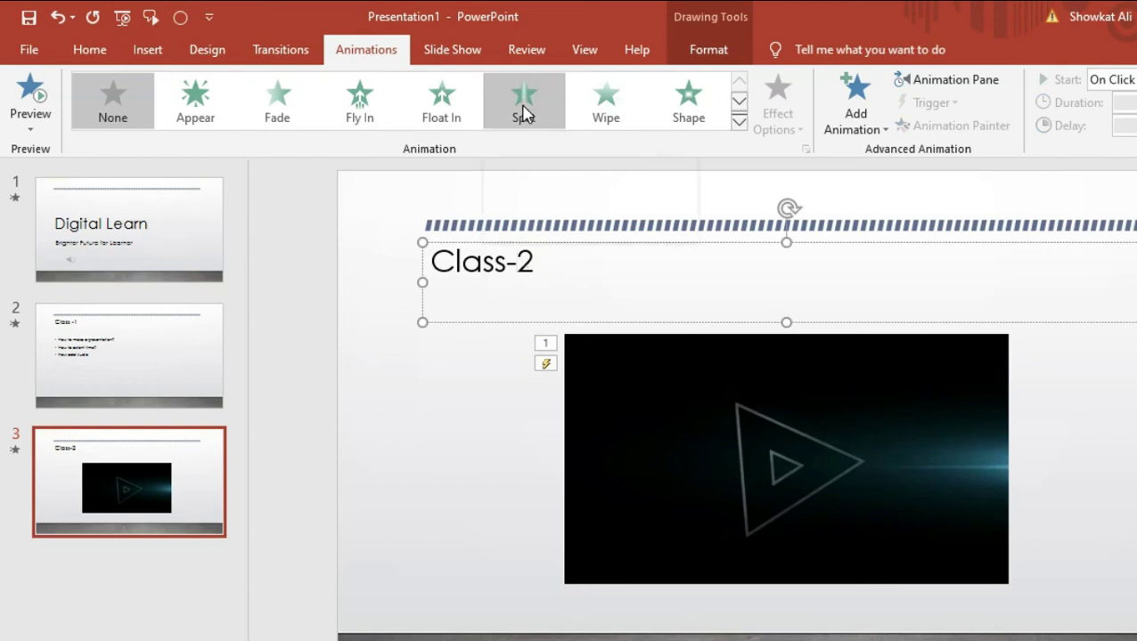
{"action": "left_click", "coordinate": [597, 110]}
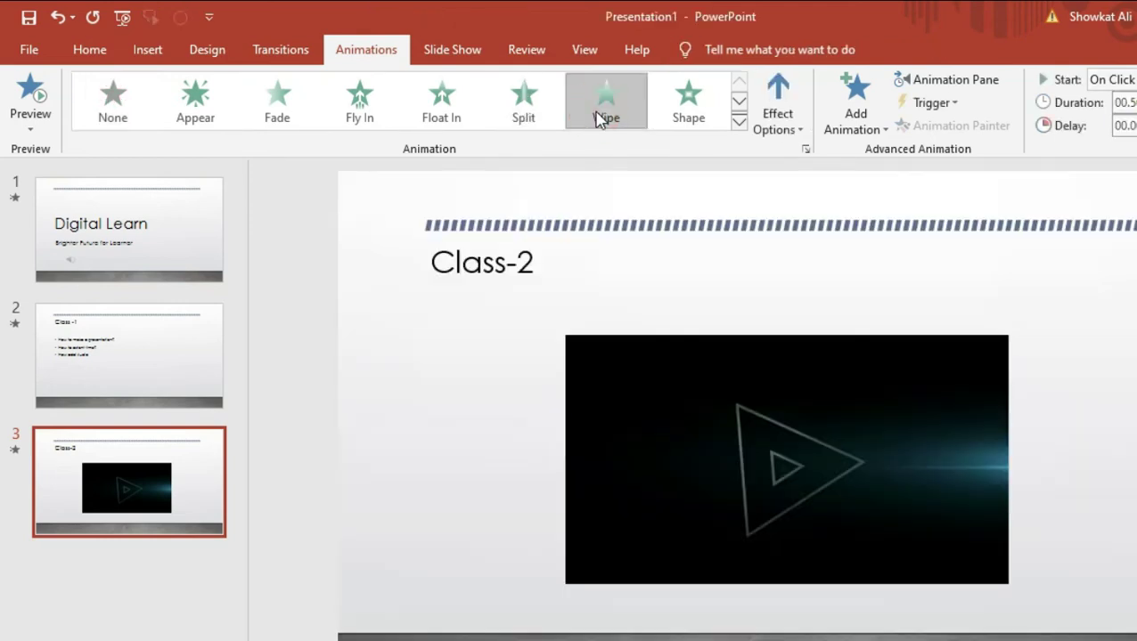
{"action": "left_click", "coordinate": [774, 426]}
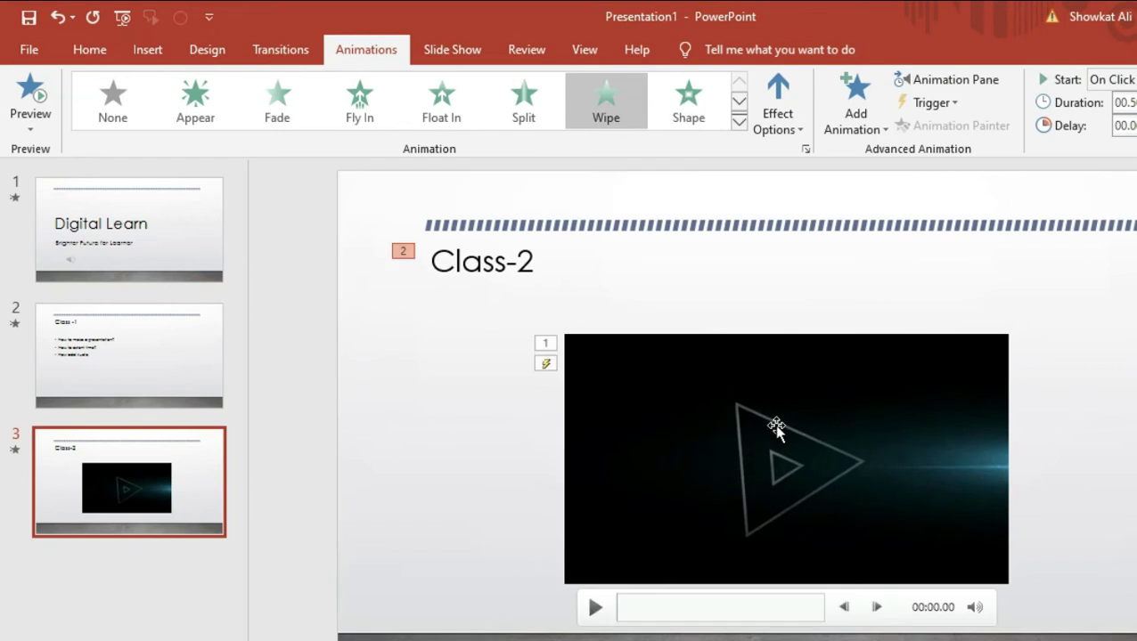
{"action": "left_click", "coordinate": [807, 514]}
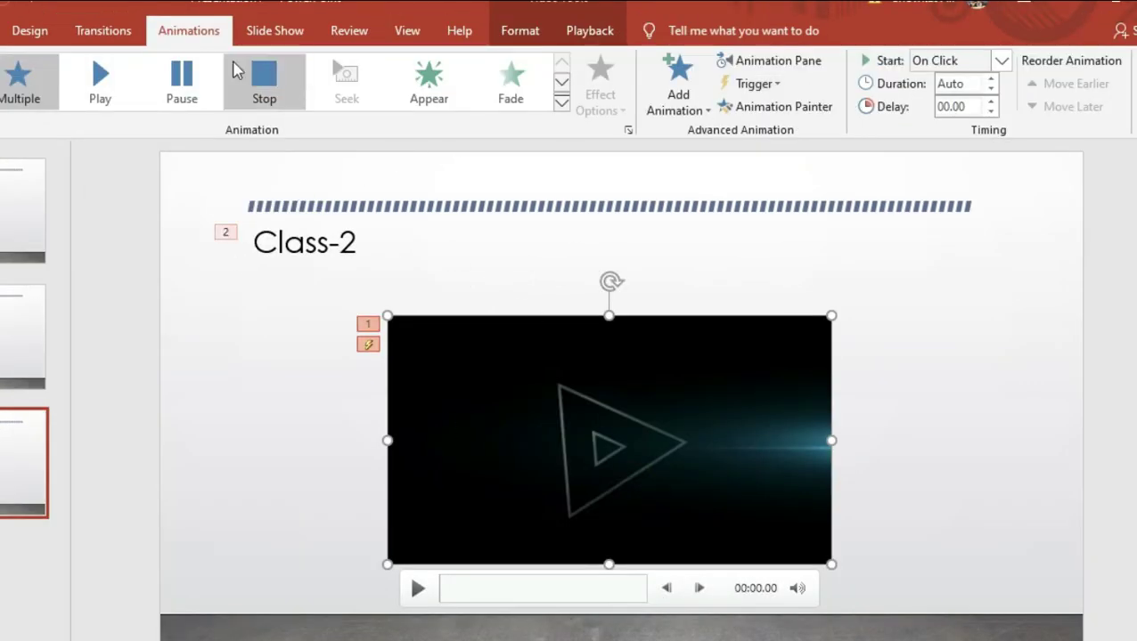
Step: Make the Class-2 slide advance automatically after a set time instead of on mouse click
{"action": "left_click", "coordinate": [136, 31]}
{"action": "left_click", "coordinate": [995, 86]}
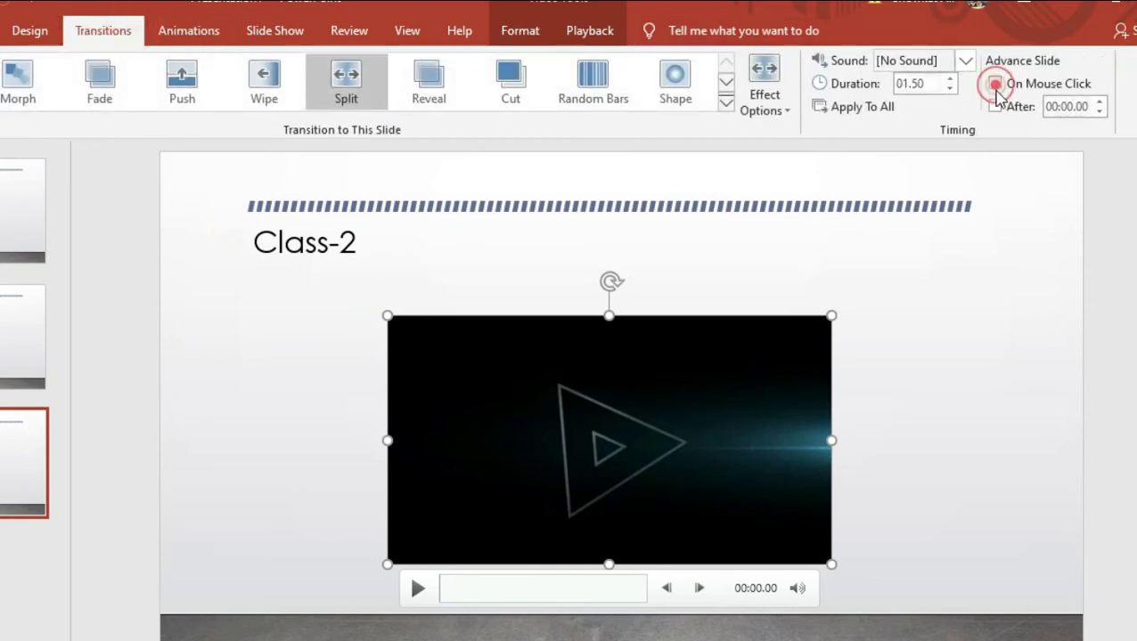
{"action": "left_click", "coordinate": [995, 107]}
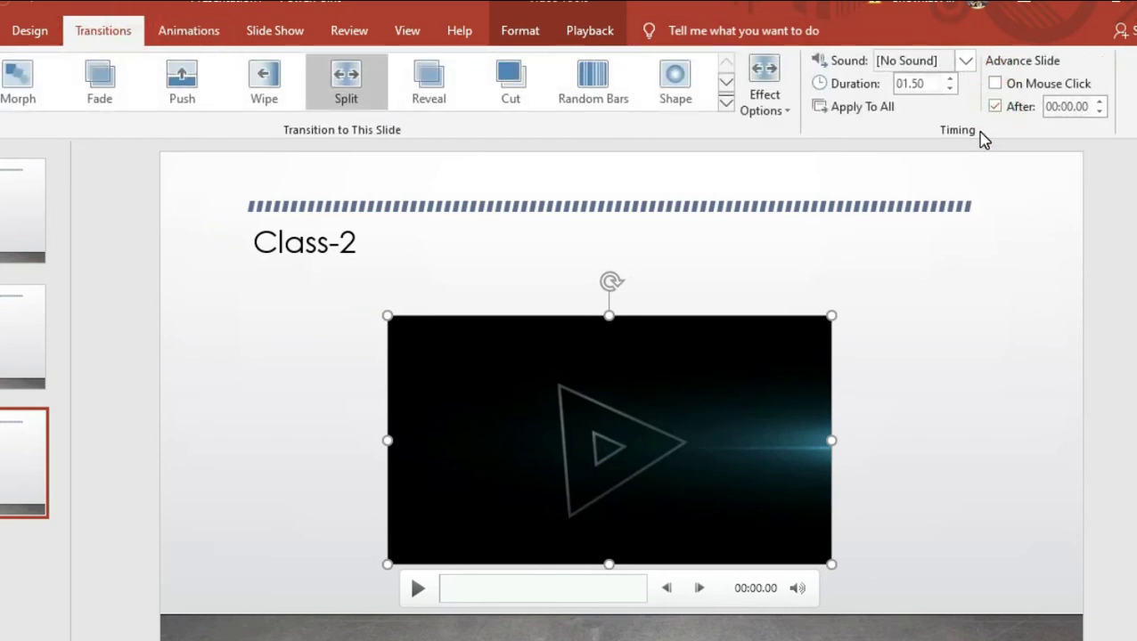
{"action": "left_click", "coordinate": [1063, 108]}
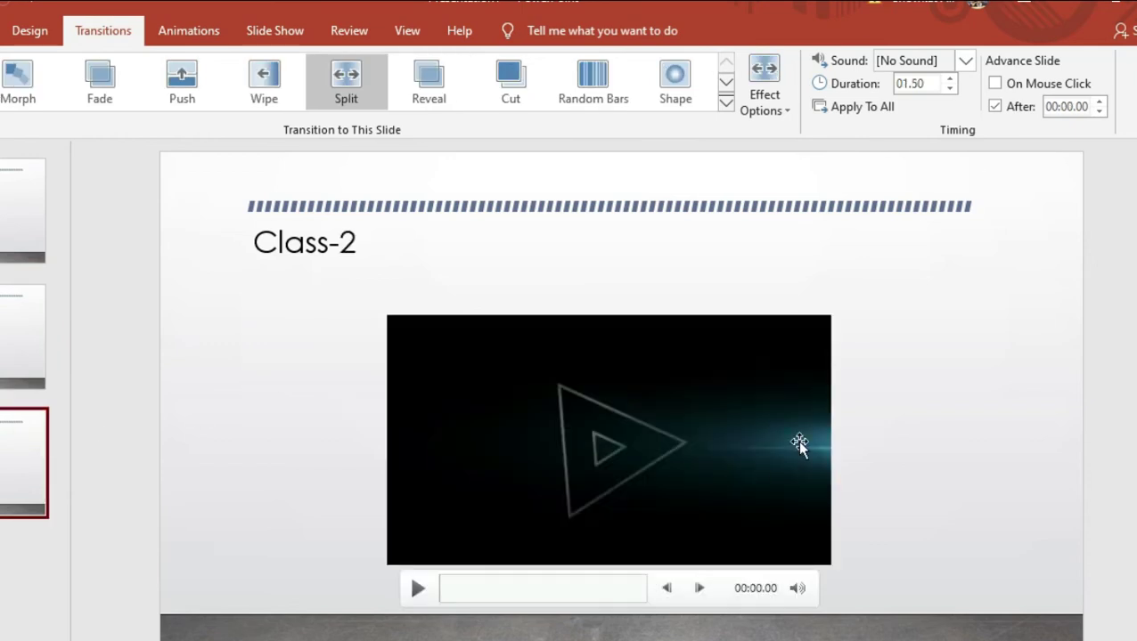
{"action": "left_click", "coordinate": [677, 471]}
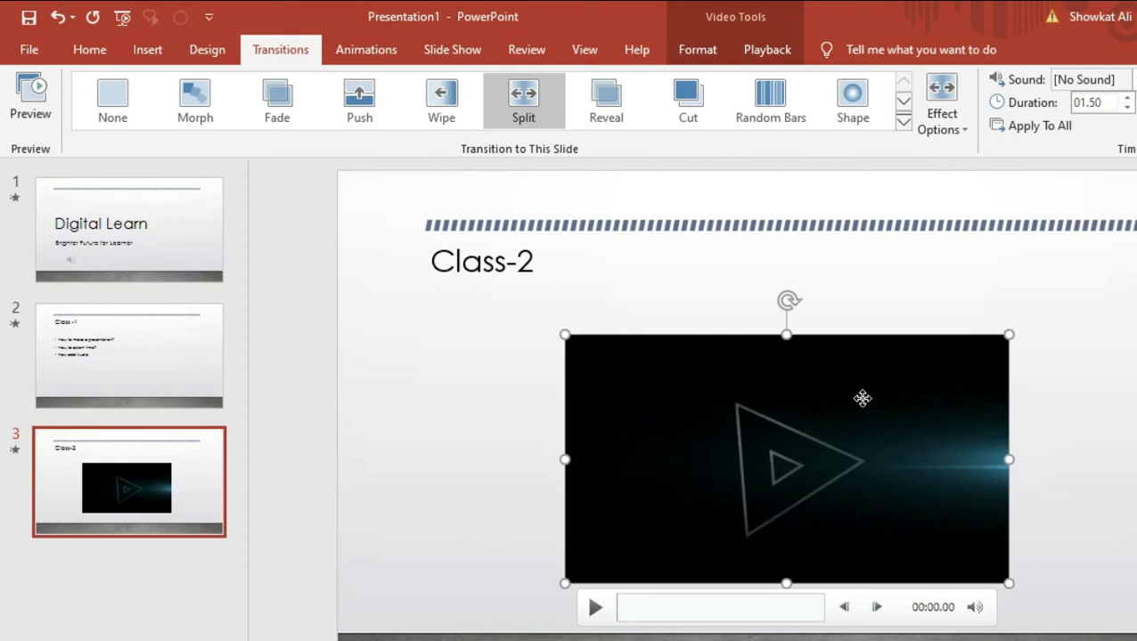
{"action": "left_click", "coordinate": [862, 398]}
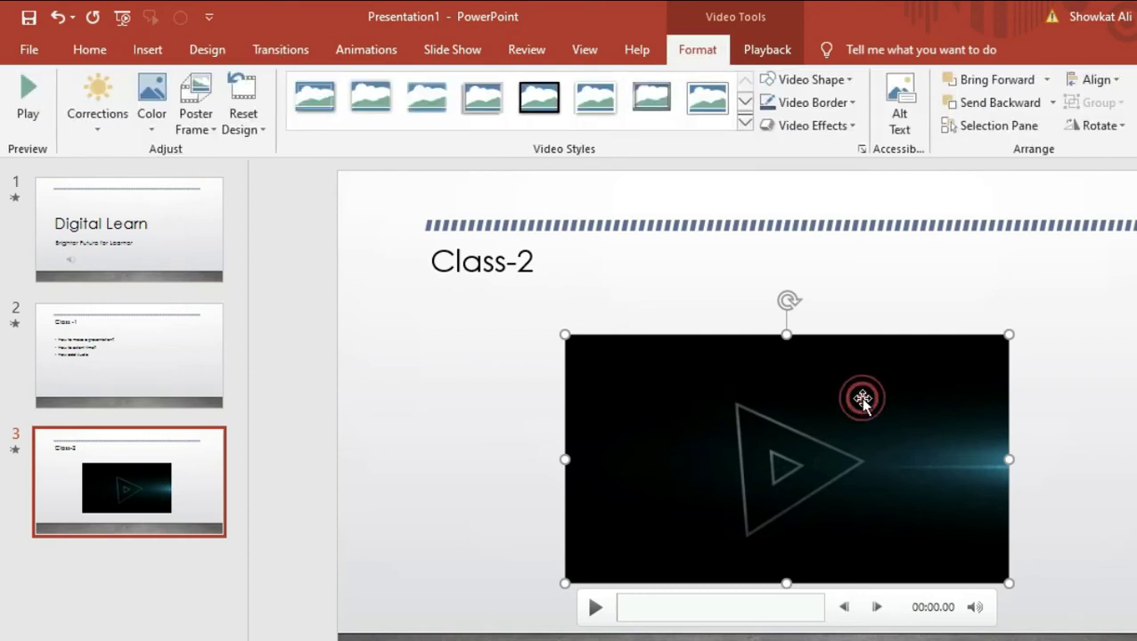
Step: Set the Class-2 video to start Automatically and Loop until Stopped, with Play Full Screen off
{"action": "left_click", "coordinate": [775, 50]}
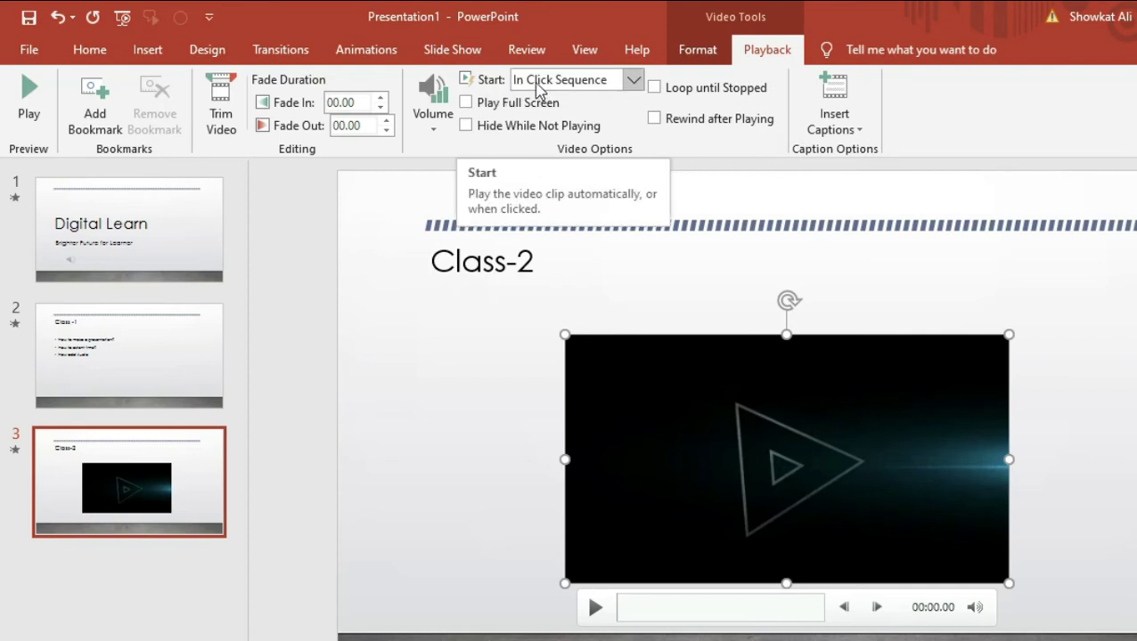
{"action": "left_click", "coordinate": [632, 80]}
{"action": "left_click", "coordinate": [558, 121]}
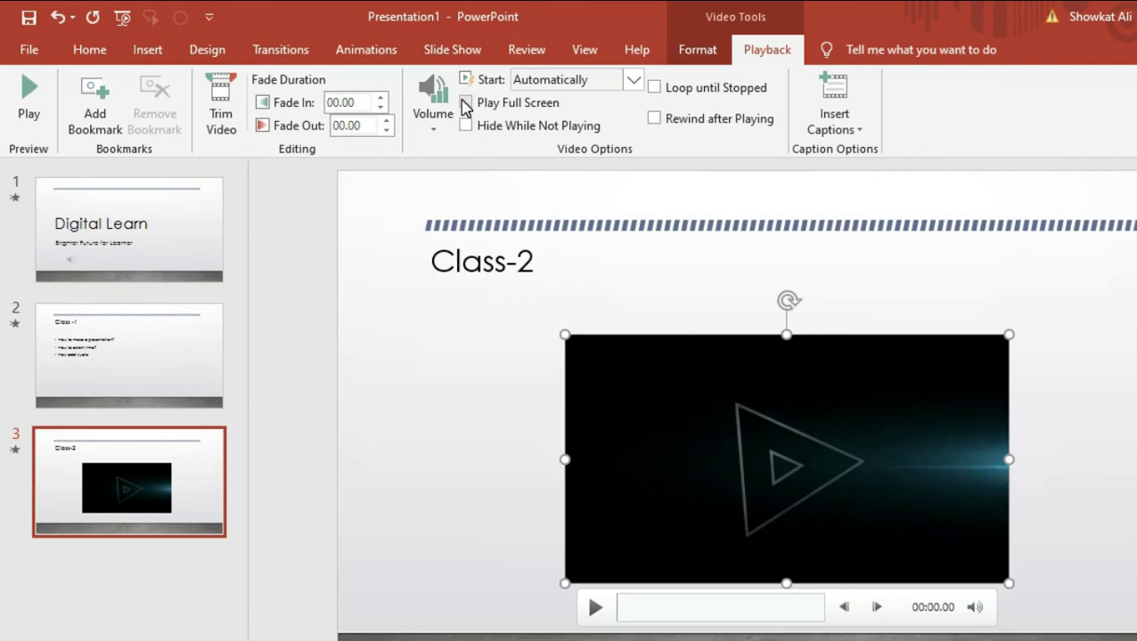
{"action": "left_click", "coordinate": [465, 103]}
{"action": "left_click", "coordinate": [467, 103]}
{"action": "left_click", "coordinate": [655, 88]}
Step: Preview the show from the Class-2 slide with Shift+F5, then end it with Esc
{"action": "left_click", "coordinate": [456, 50]}
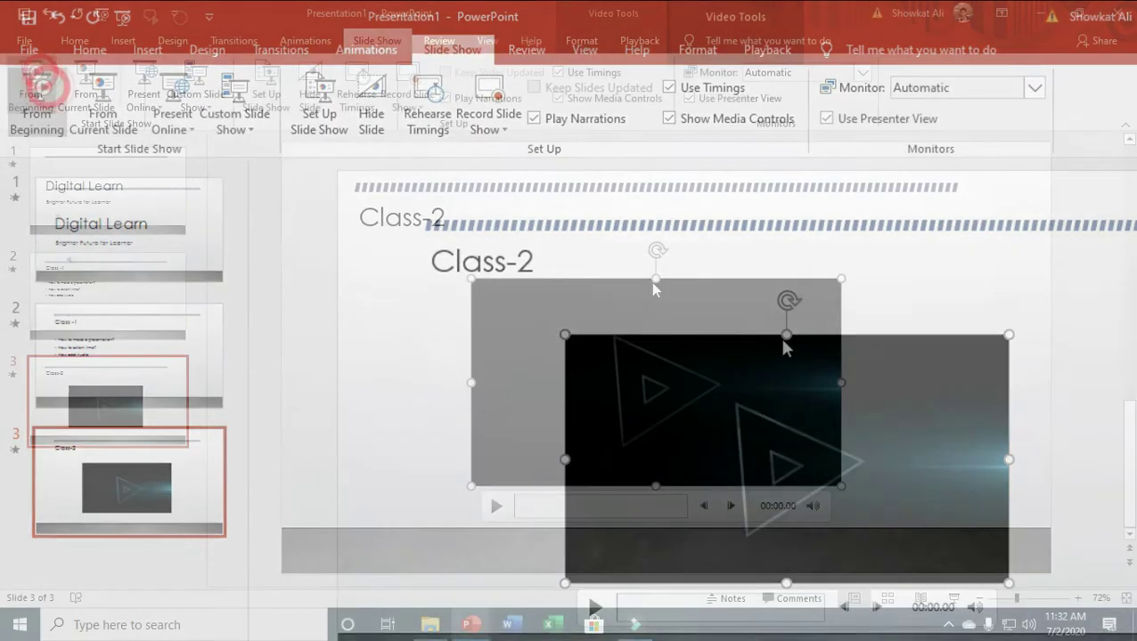
{"action": "key", "text": "shift+F5"}
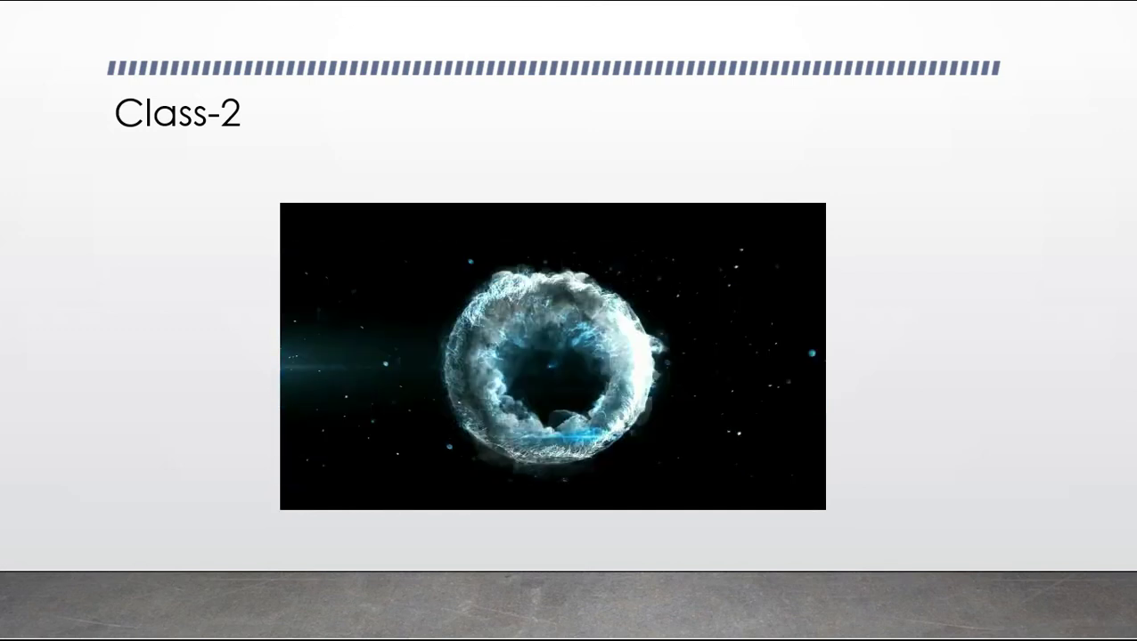
{"action": "key", "text": "Escape"}
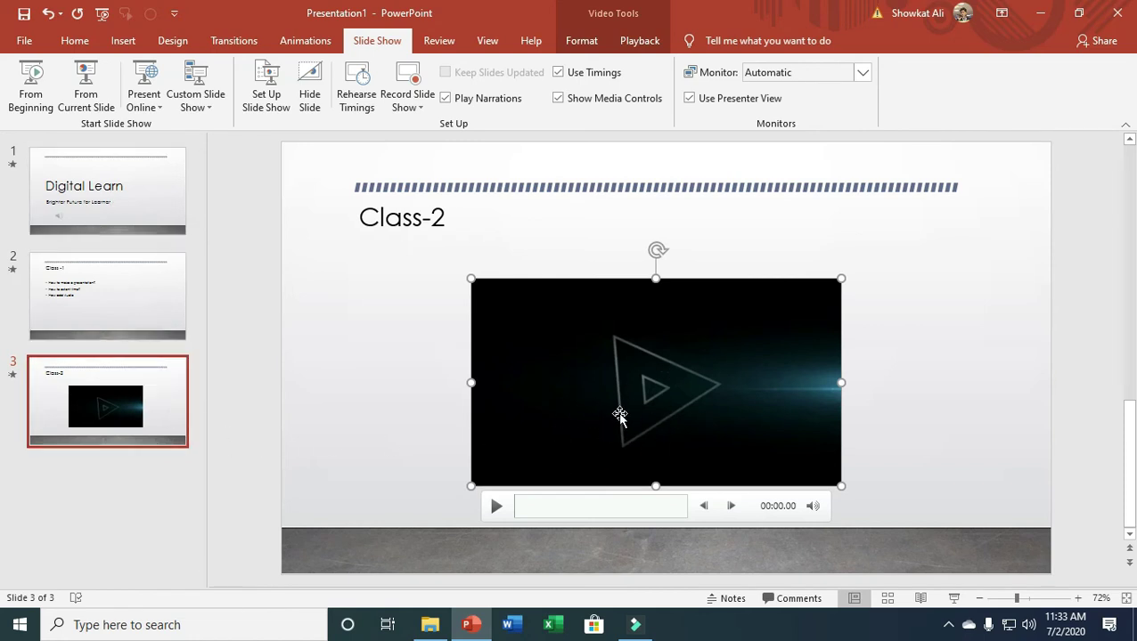
Step: Adjust the video volume, then play the show from the beginning through every title, bullet and the video
{"action": "left_click", "coordinate": [814, 505]}
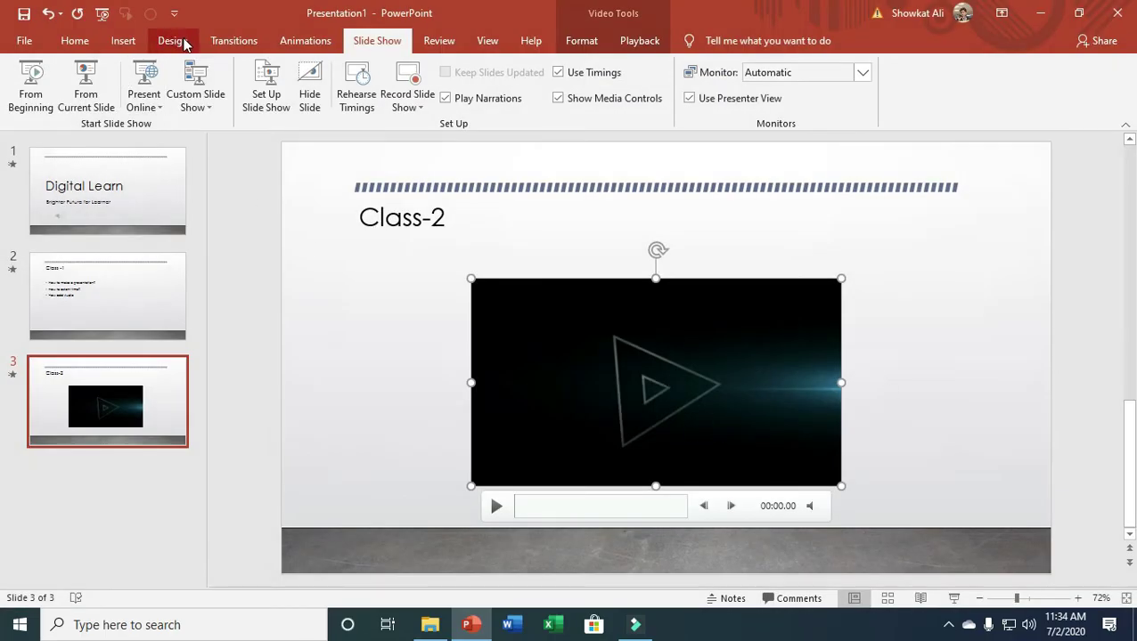
{"action": "left_click", "coordinate": [47, 86]}
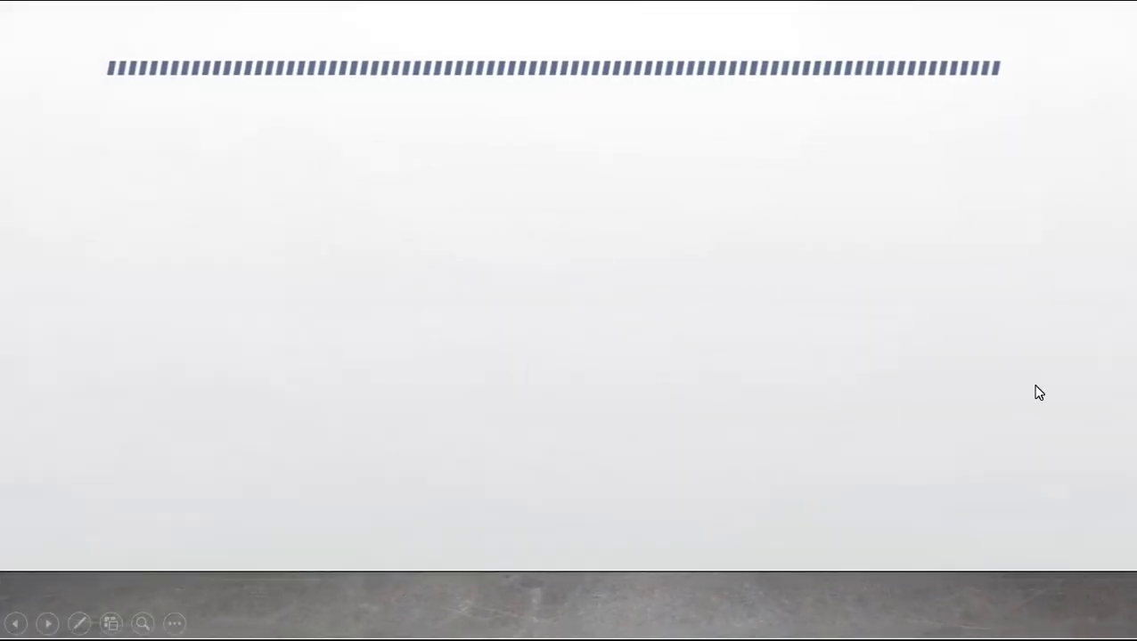
{"action": "key", "text": "space"}
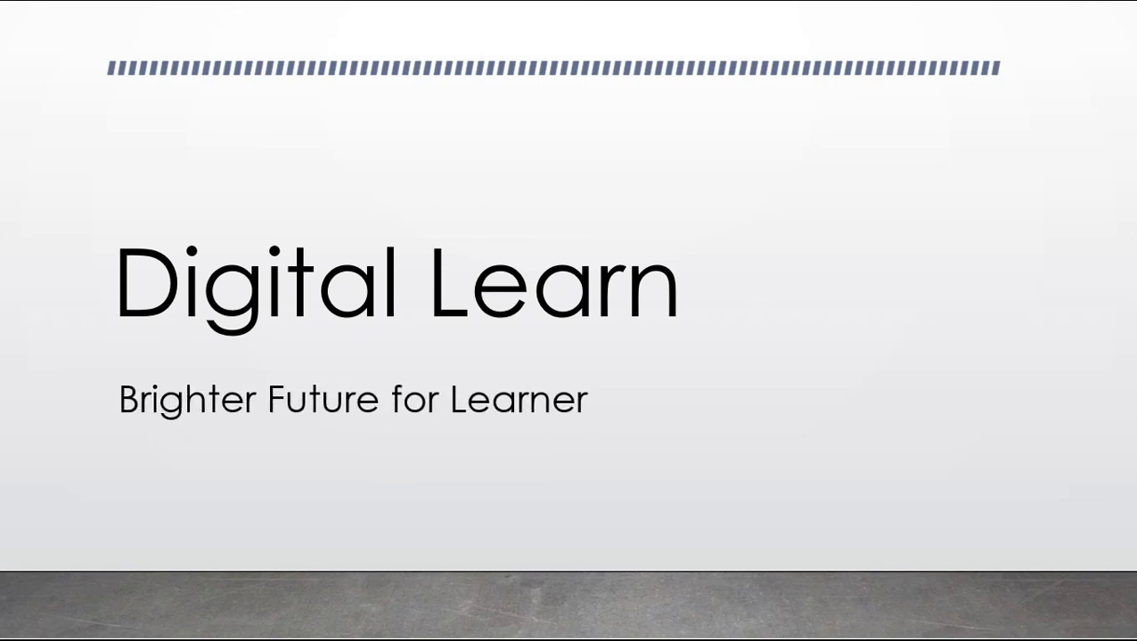
{"action": "key", "text": "space"}
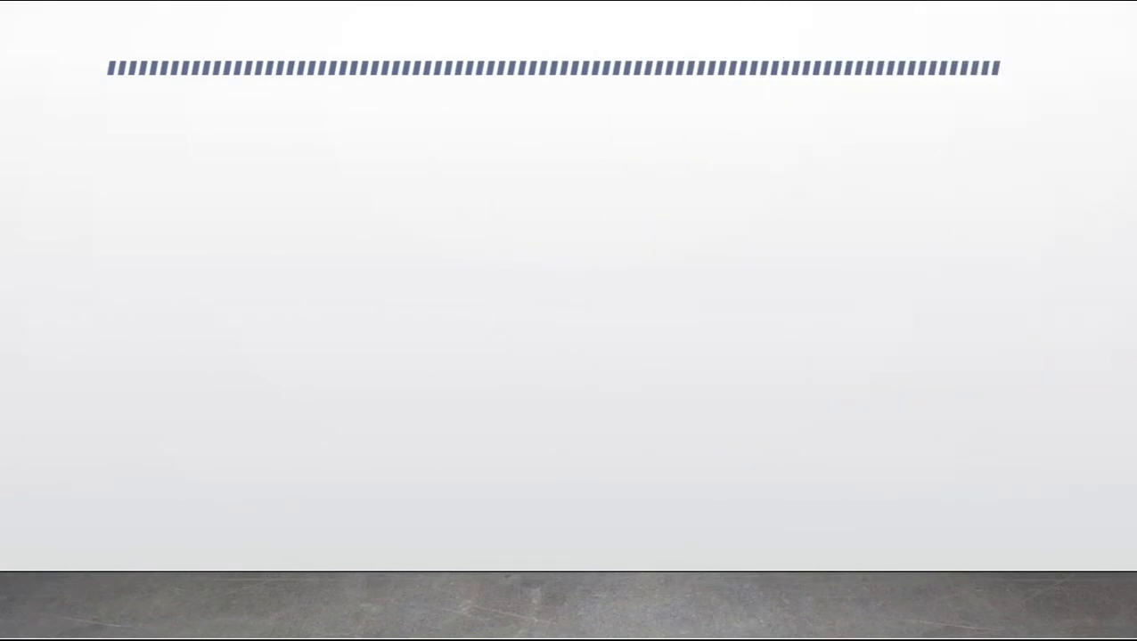
{"action": "key", "text": "space"}
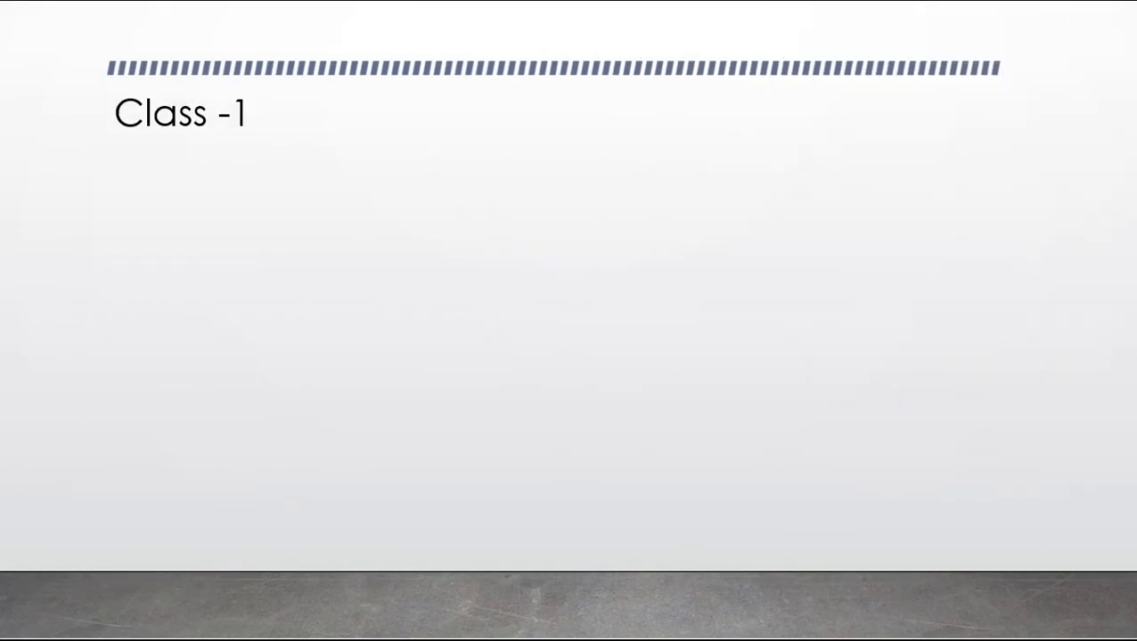
{"action": "key", "text": "space"}
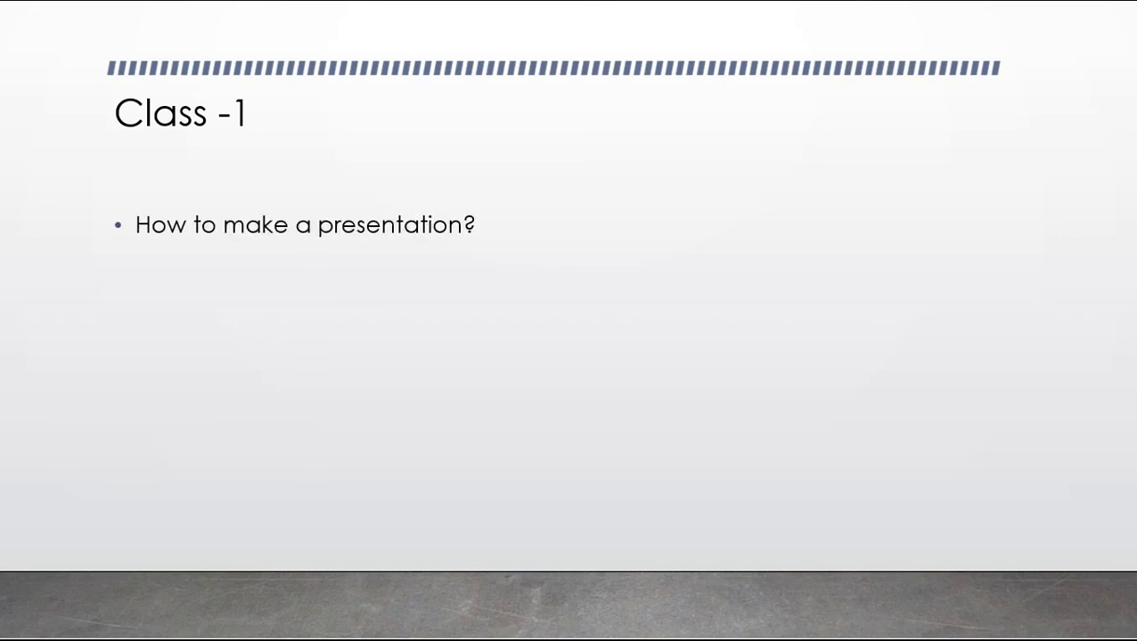
{"action": "key", "text": "space"}
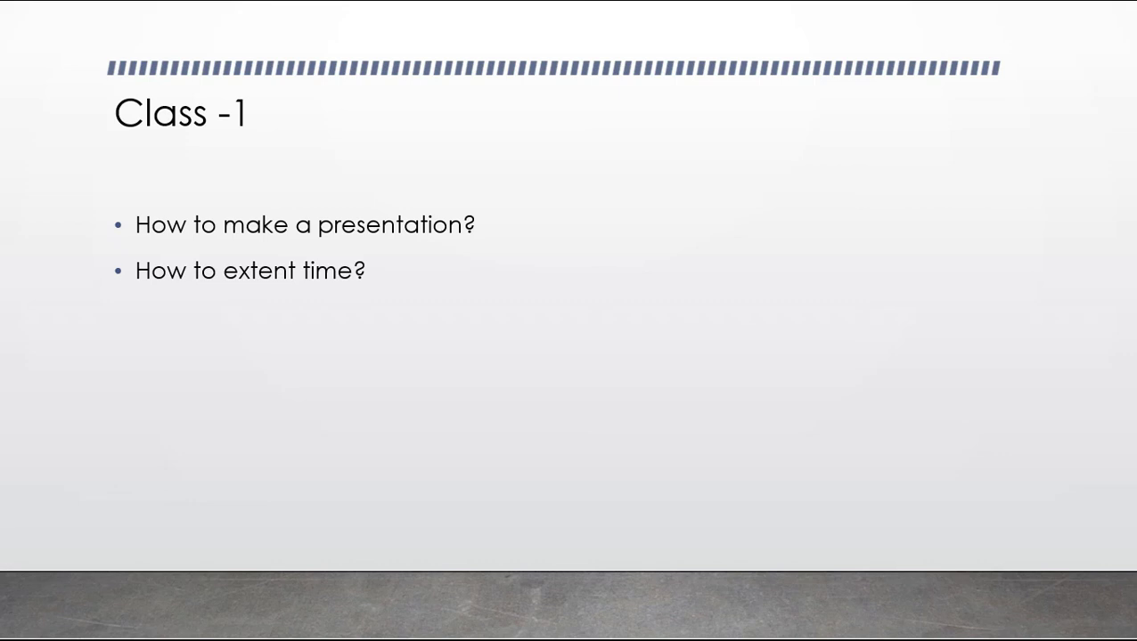
{"action": "key", "text": "space"}
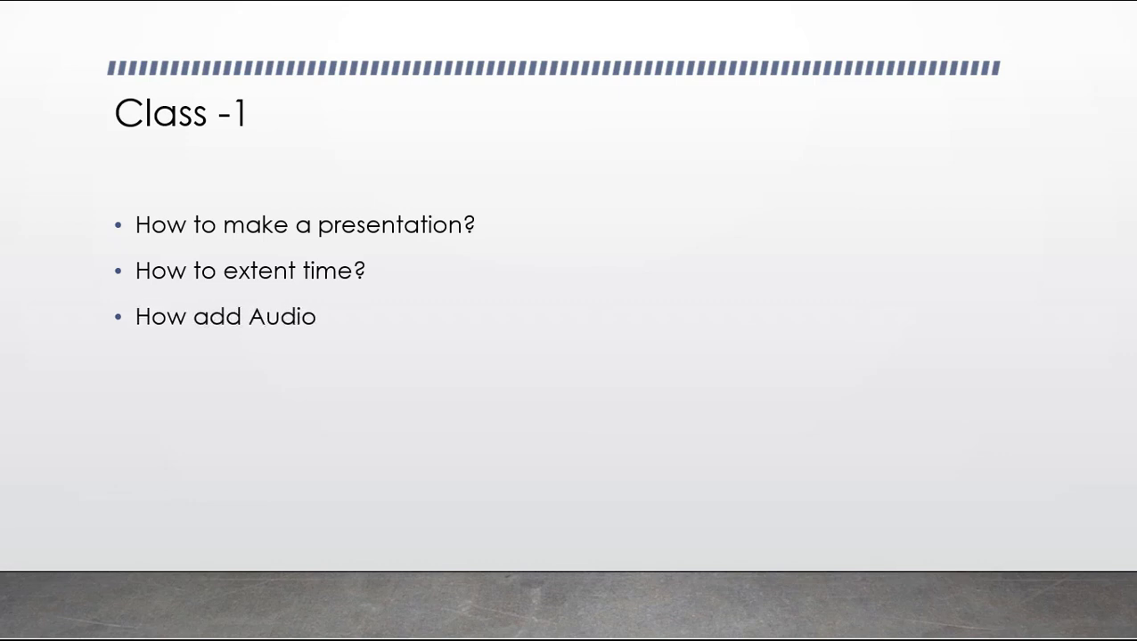
{"action": "key", "text": "space"}
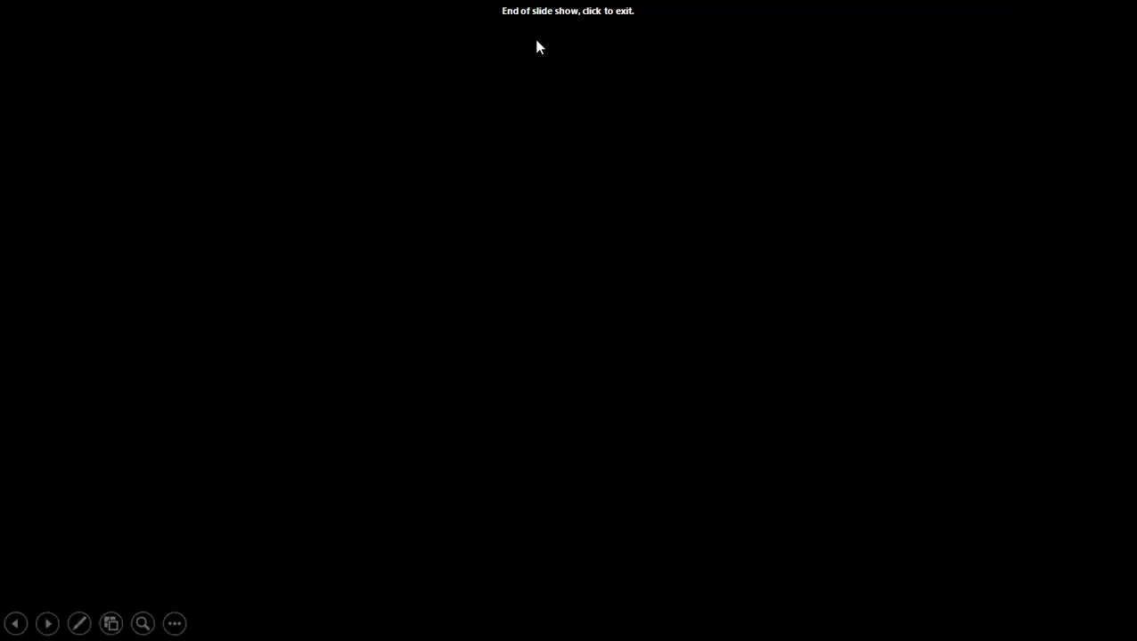
Step: Exit the finished slide show and return to the Digital Learn title slide with nothing selected
{"action": "left_click", "coordinate": [702, 184]}
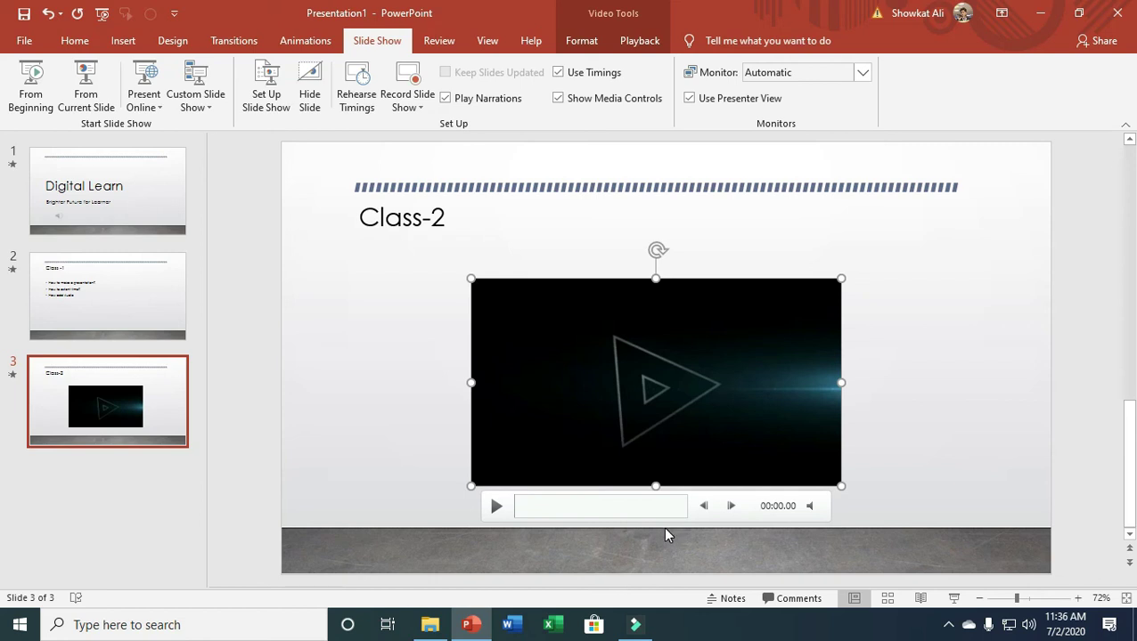
{"action": "left_click", "coordinate": [124, 200]}
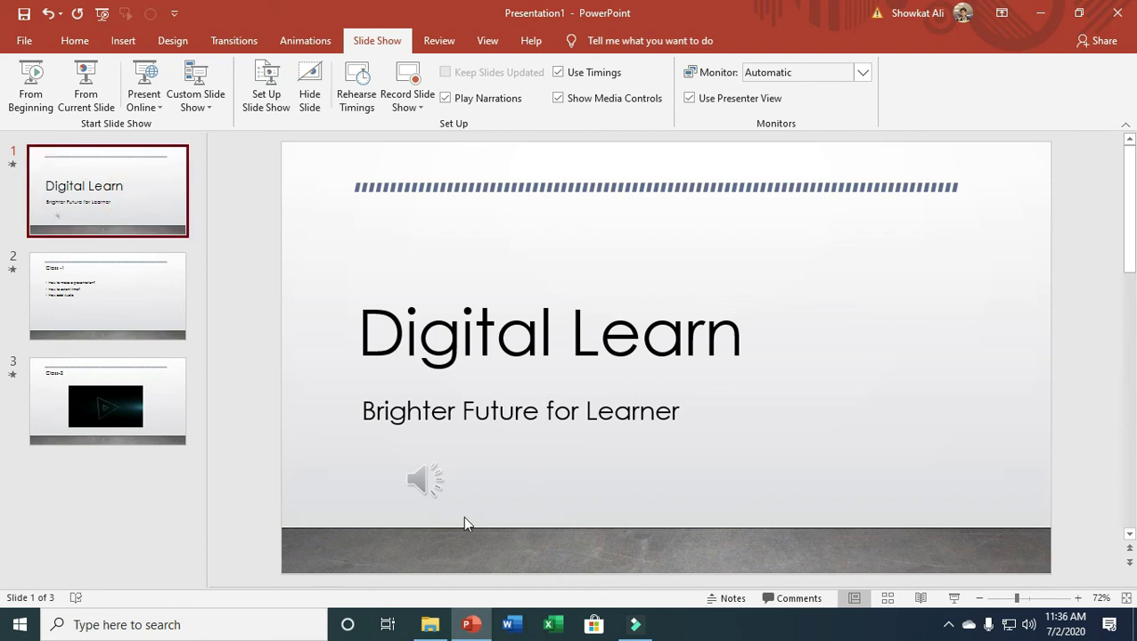
{"action": "left_click", "coordinate": [844, 463]}
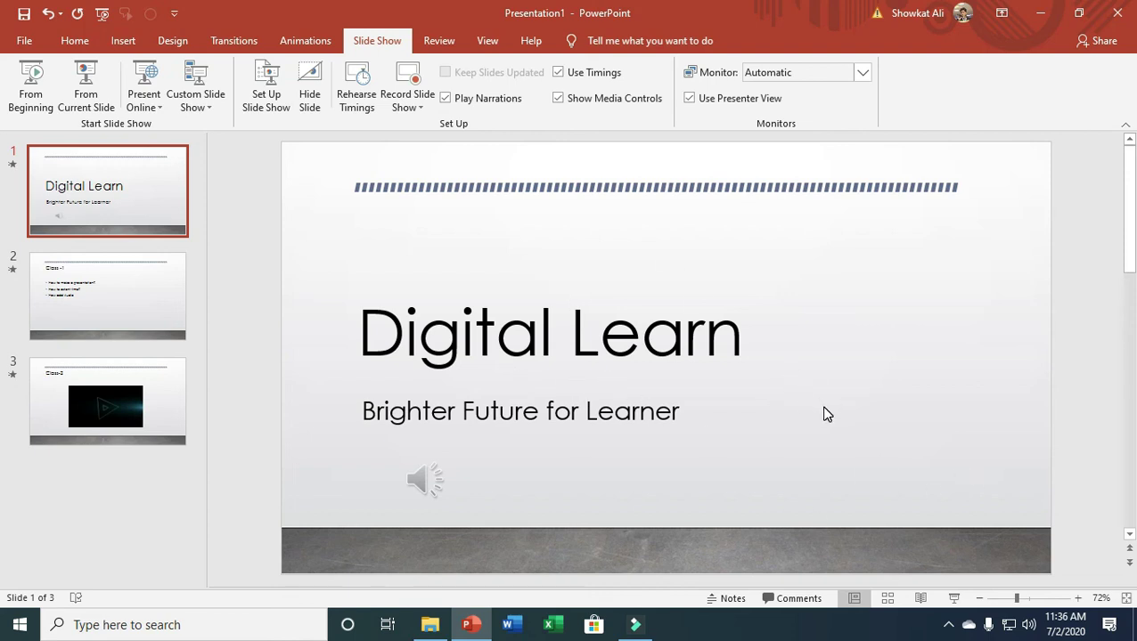
Step: Insert the background-removed presenter photo from Downloads onto the title slide
{"action": "left_click", "coordinate": [123, 40]}
{"action": "left_click", "coordinate": [123, 87]}
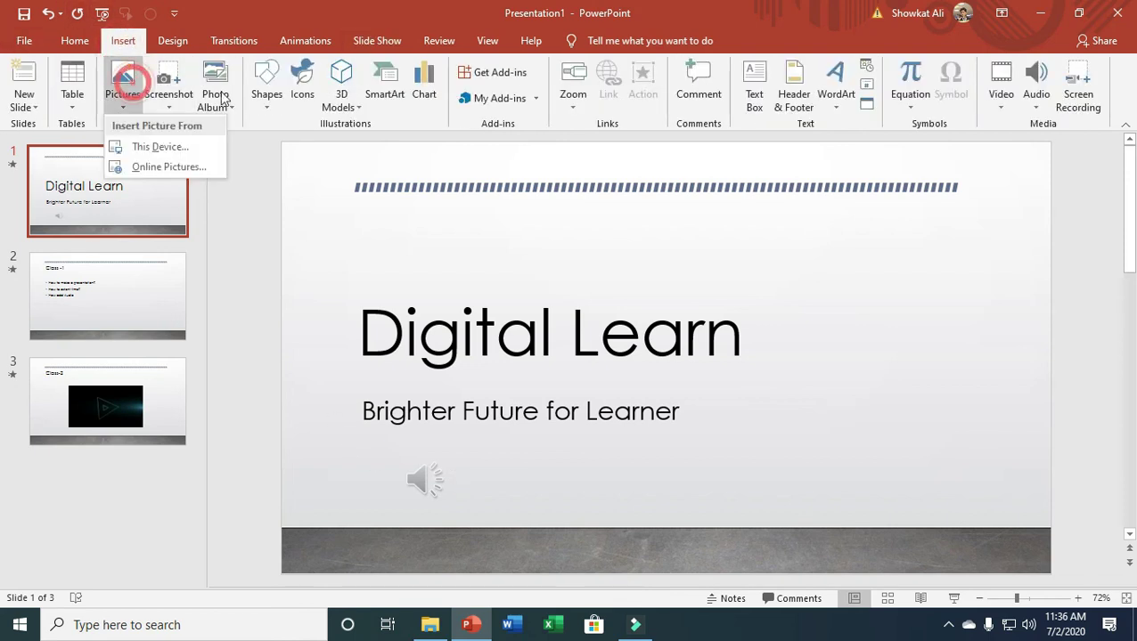
{"action": "left_click", "coordinate": [148, 145]}
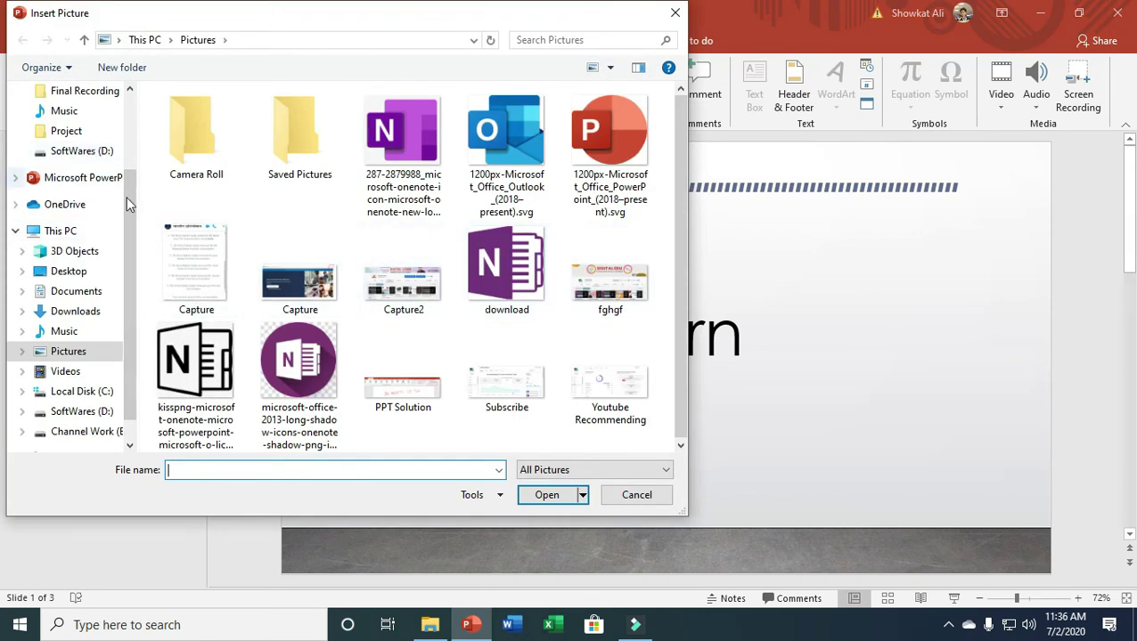
{"action": "scroll", "coordinate": [125, 196], "scroll_direction": "up", "scroll_amount": 2}
{"action": "left_click", "coordinate": [75, 145]}
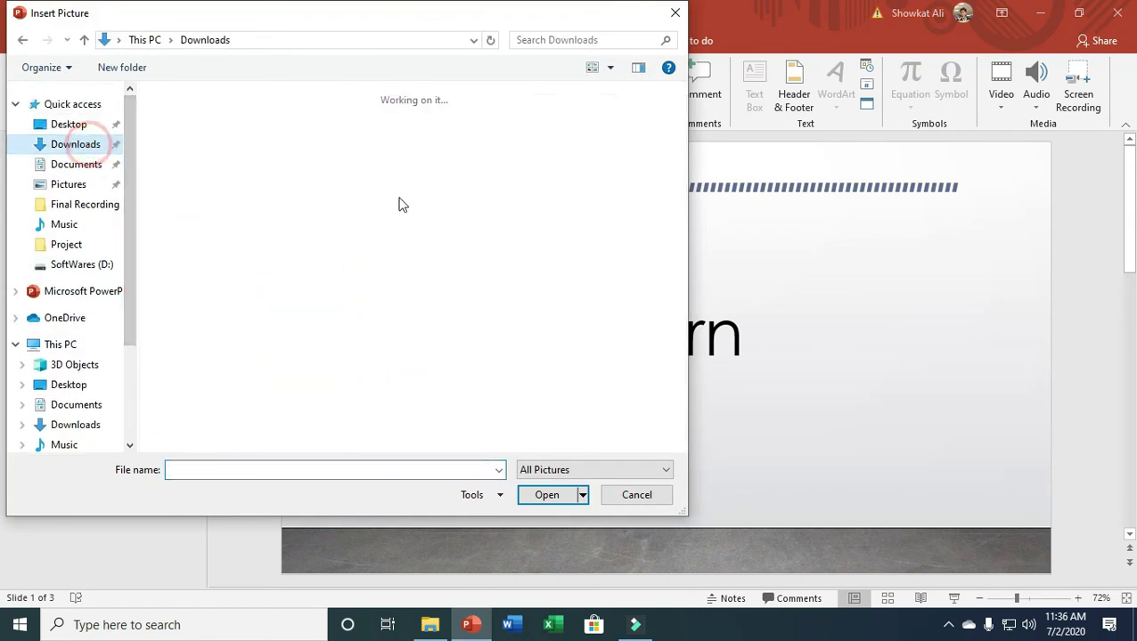
{"action": "scroll", "coordinate": [421, 236], "scroll_direction": "down", "scroll_amount": 3}
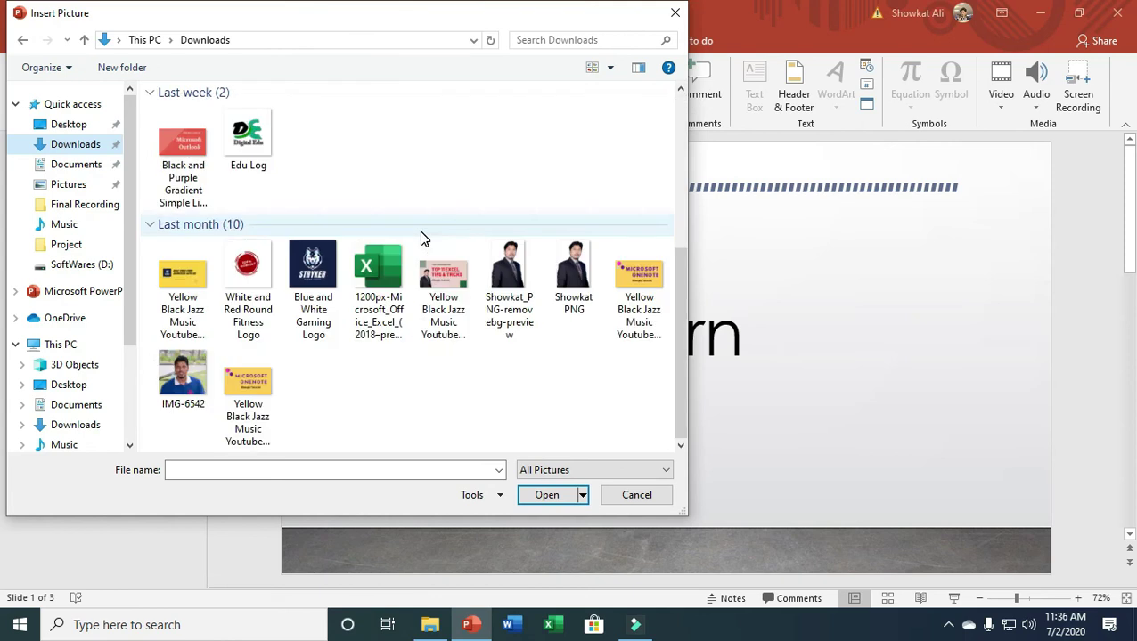
{"action": "double_click", "coordinate": [521, 281]}
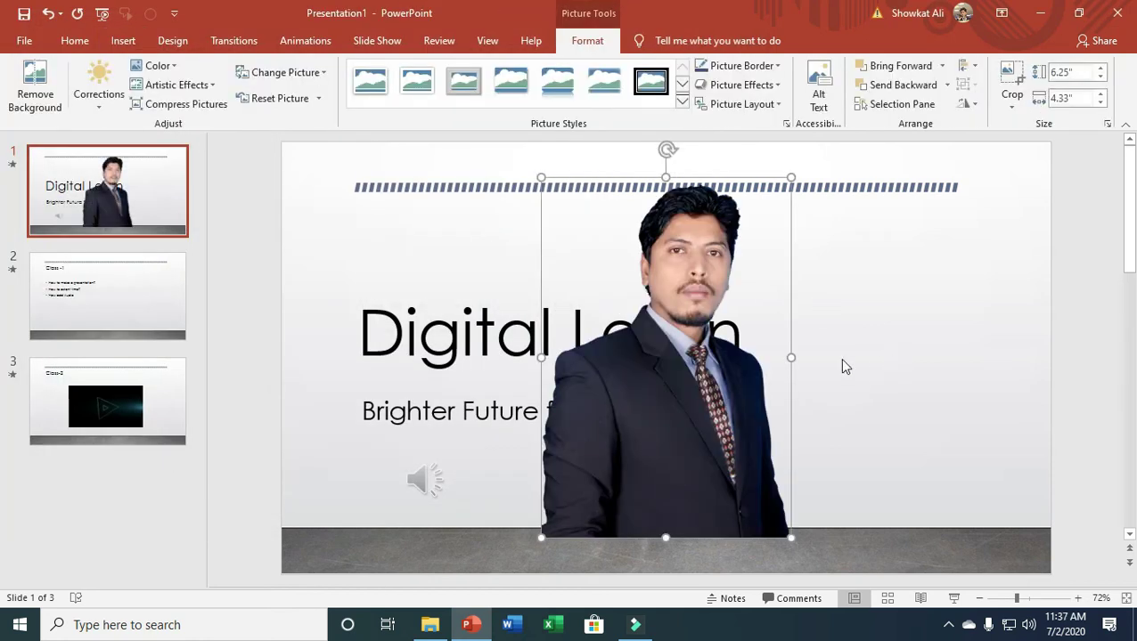
Step: Resize the photo to about 3 by 5.36 inches and place it on the slide's right side
{"action": "left_click_drag", "start_coordinate": [695, 367], "coordinate": [906, 347]}
{"action": "left_click_drag", "start_coordinate": [1004, 339], "coordinate": [551, 374]}
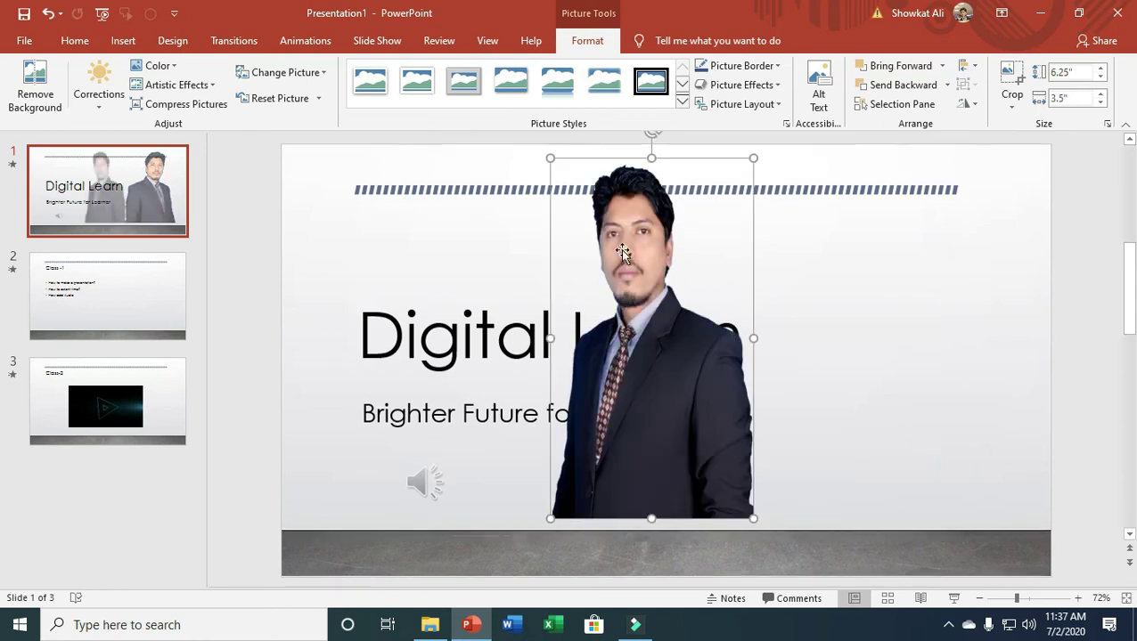
{"action": "left_click_drag", "start_coordinate": [550, 158], "coordinate": [579, 210]}
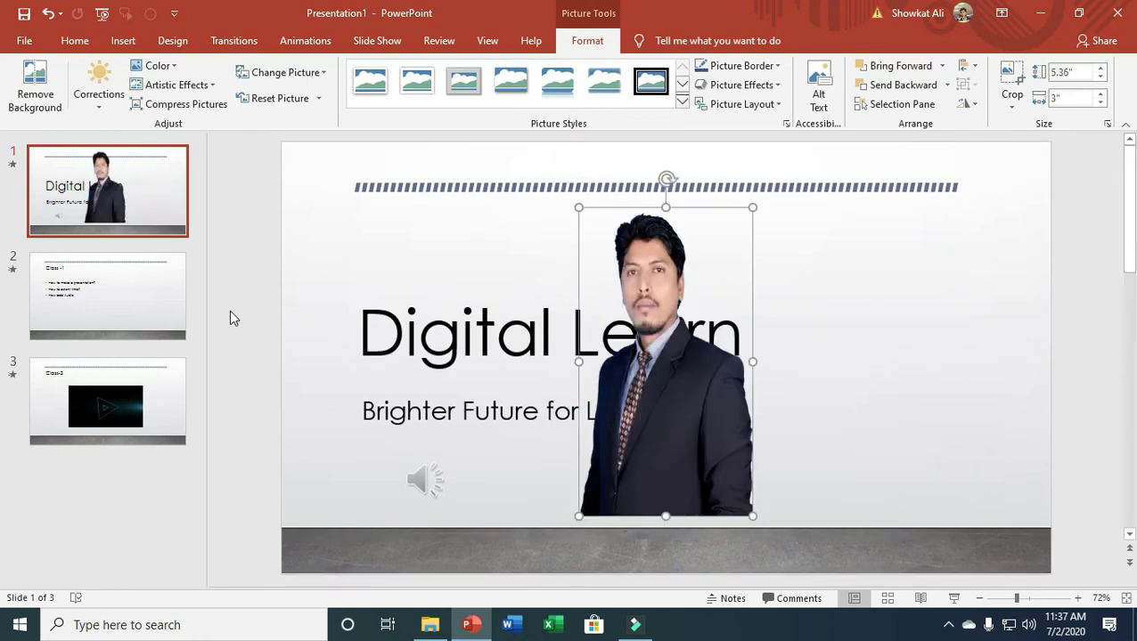
{"action": "left_click_drag", "start_coordinate": [649, 386], "coordinate": [910, 376]}
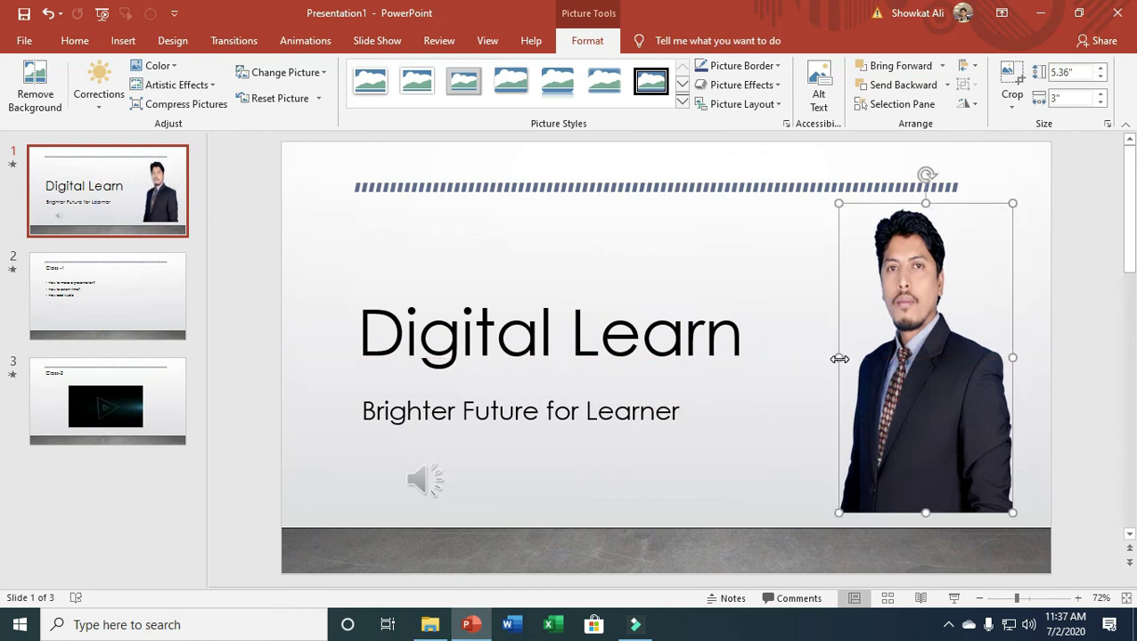
{"action": "left_click_drag", "start_coordinate": [838, 359], "coordinate": [805, 359]}
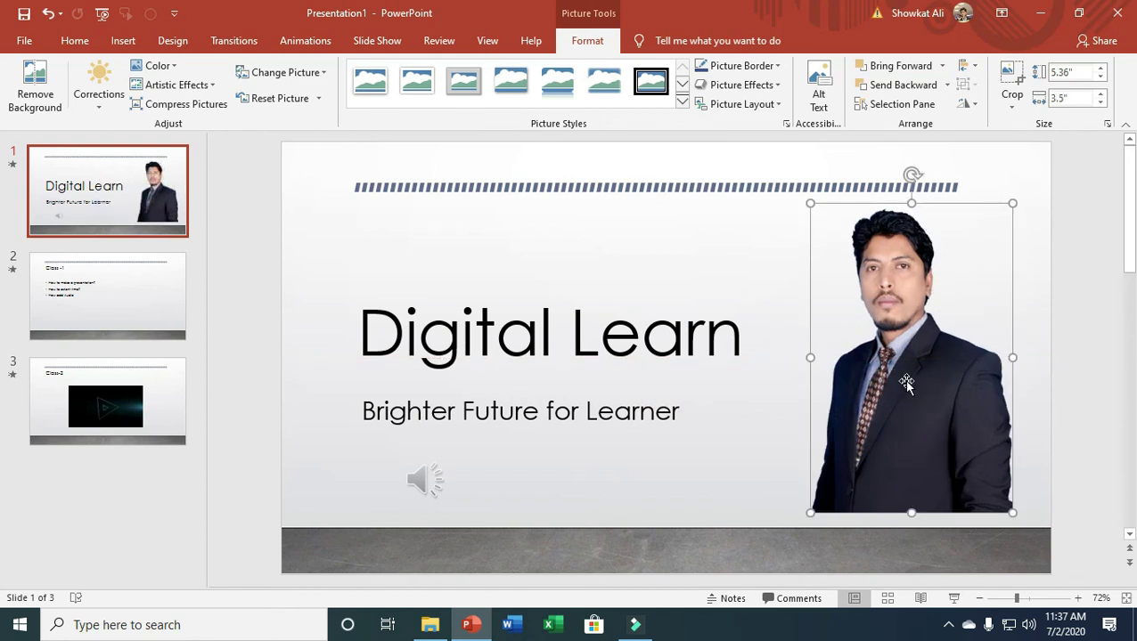
{"action": "left_click_drag", "start_coordinate": [903, 385], "coordinate": [906, 379]}
Step: Select and deselect the Digital Learn title box and the narration audio icon
{"action": "left_click", "coordinate": [642, 273]}
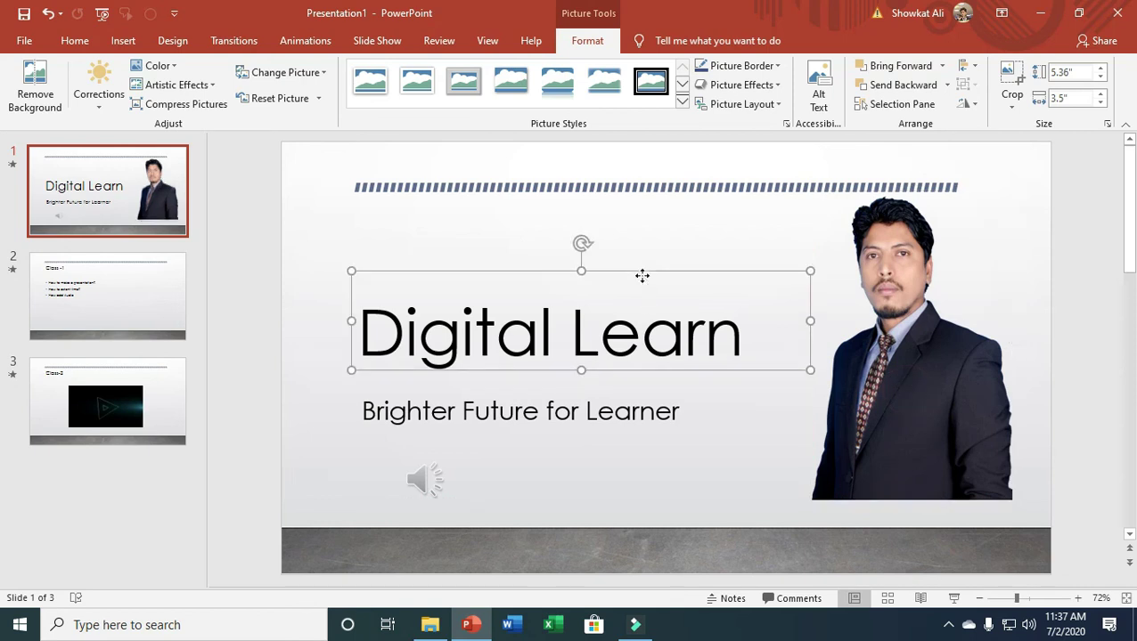
{"action": "left_click", "coordinate": [322, 175]}
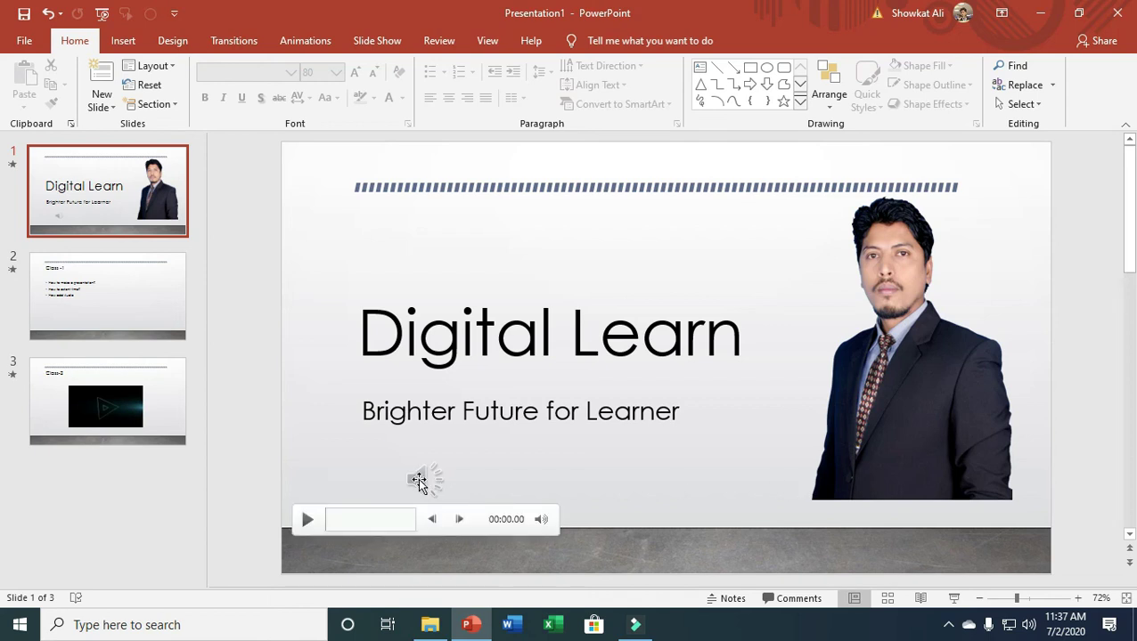
{"action": "left_click", "coordinate": [418, 480]}
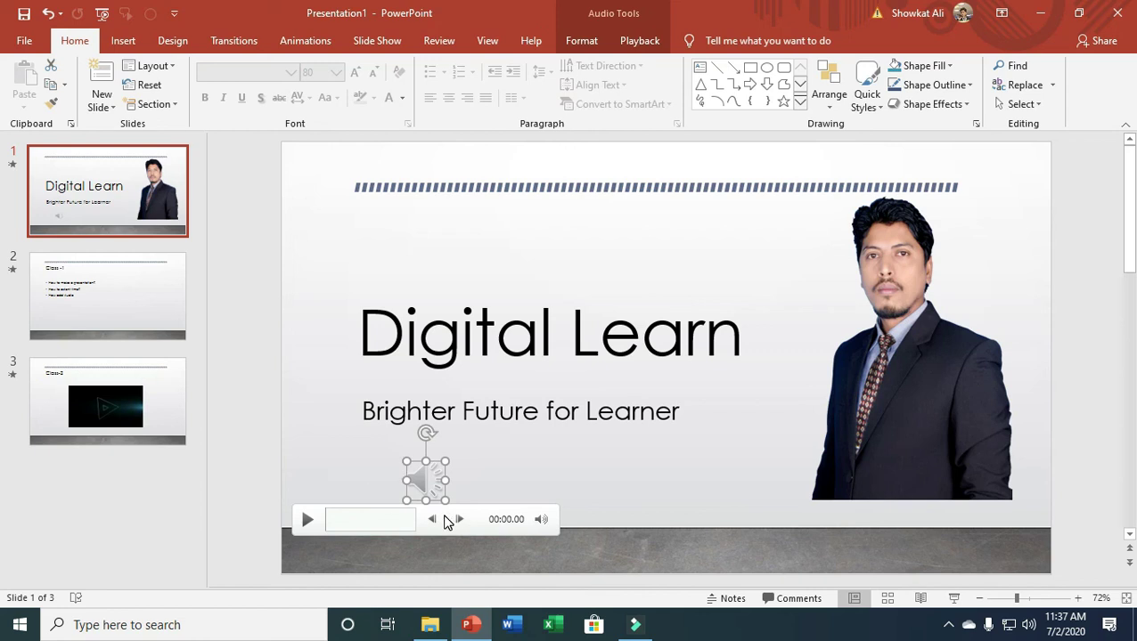
{"action": "left_click", "coordinate": [621, 463]}
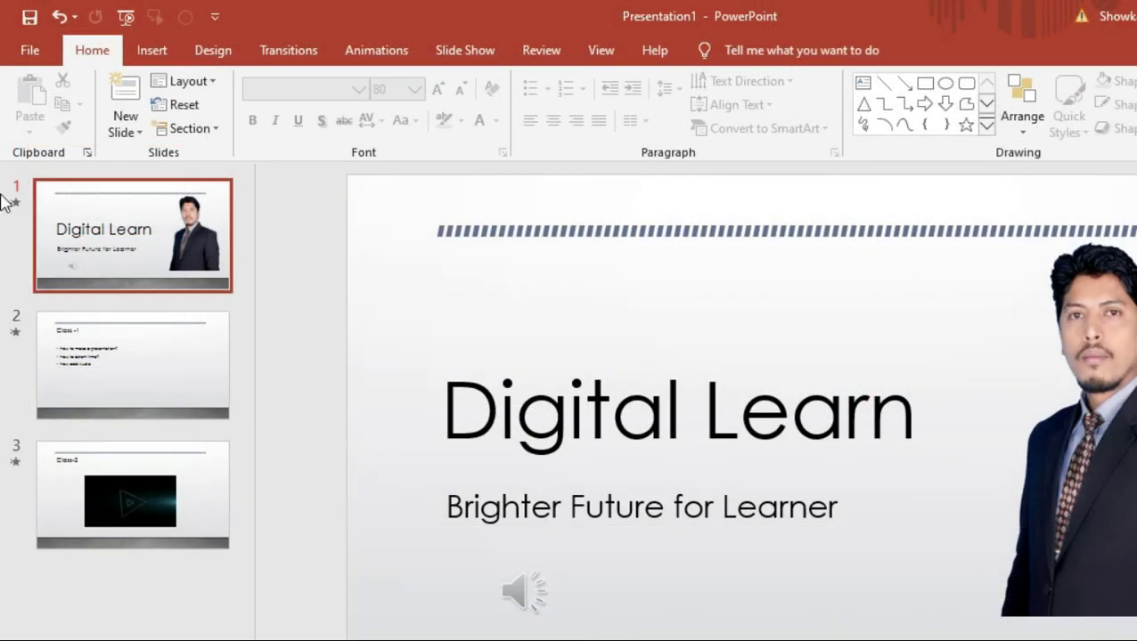
Step: Save the presentation to the Desktop as a JPEG File Interchange Format image named Digital Learn
{"action": "left_click", "coordinate": [31, 54]}
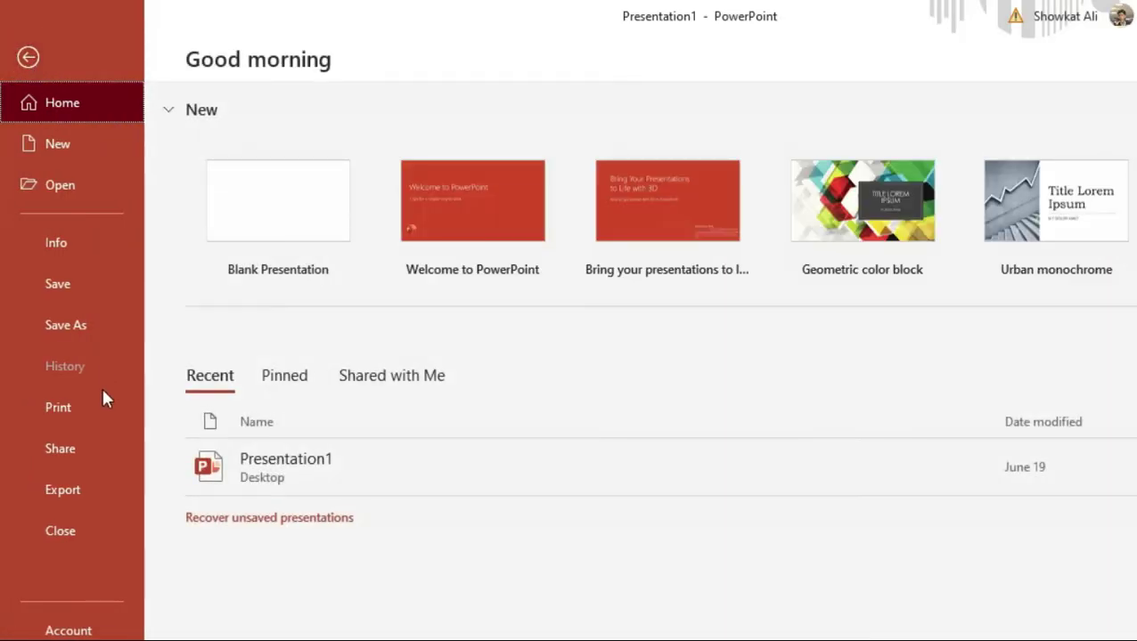
{"action": "left_click", "coordinate": [84, 322]}
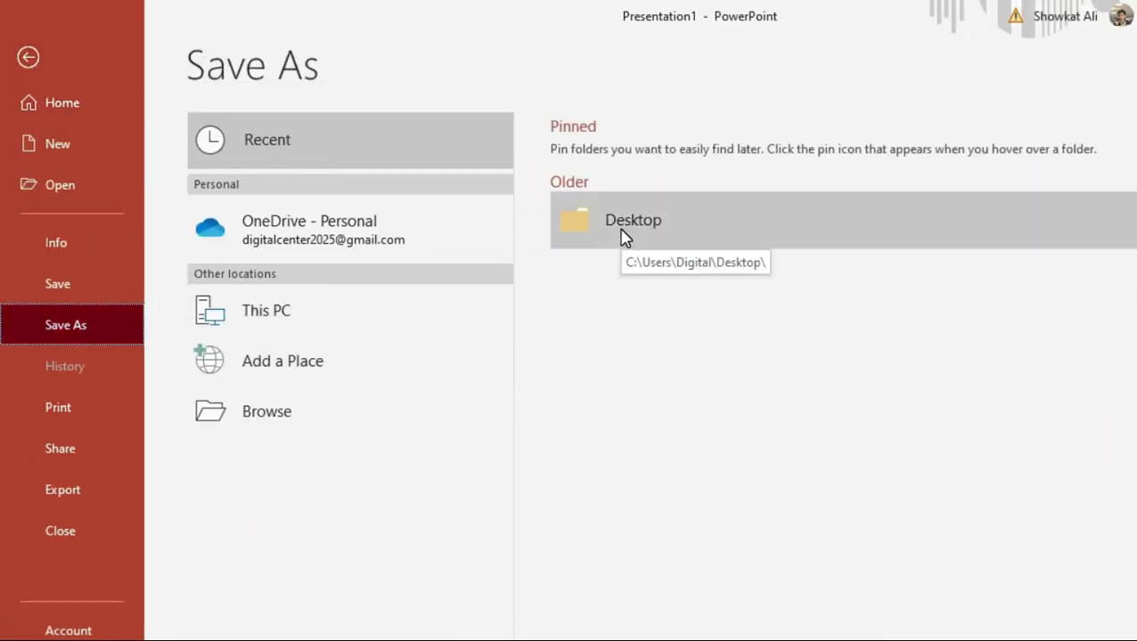
{"action": "left_click", "coordinate": [270, 310]}
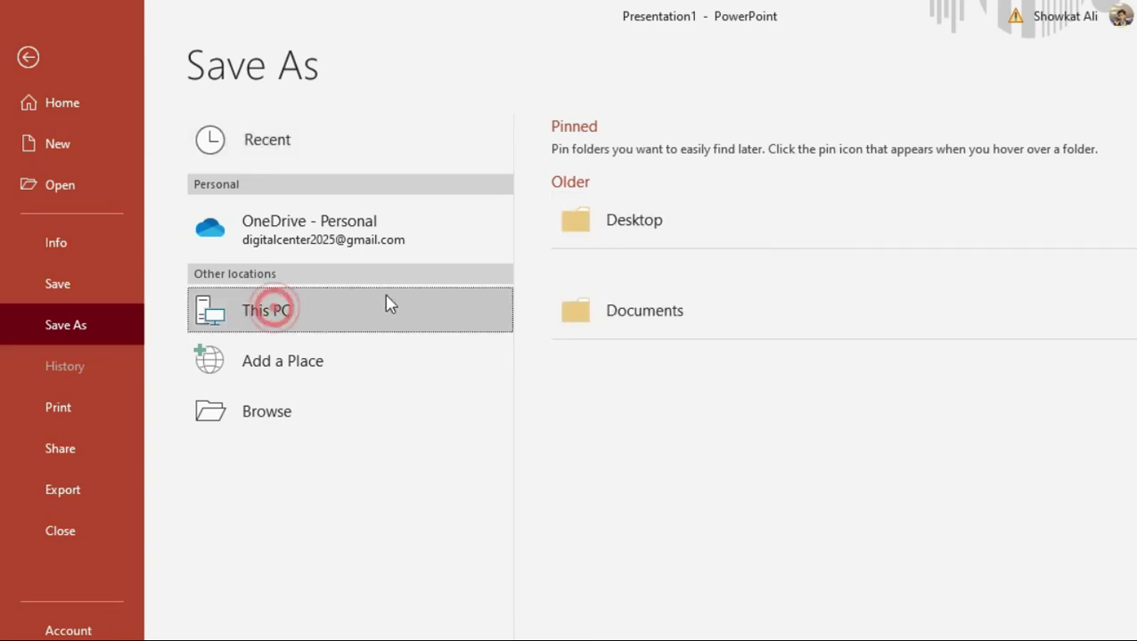
{"action": "left_click", "coordinate": [645, 228]}
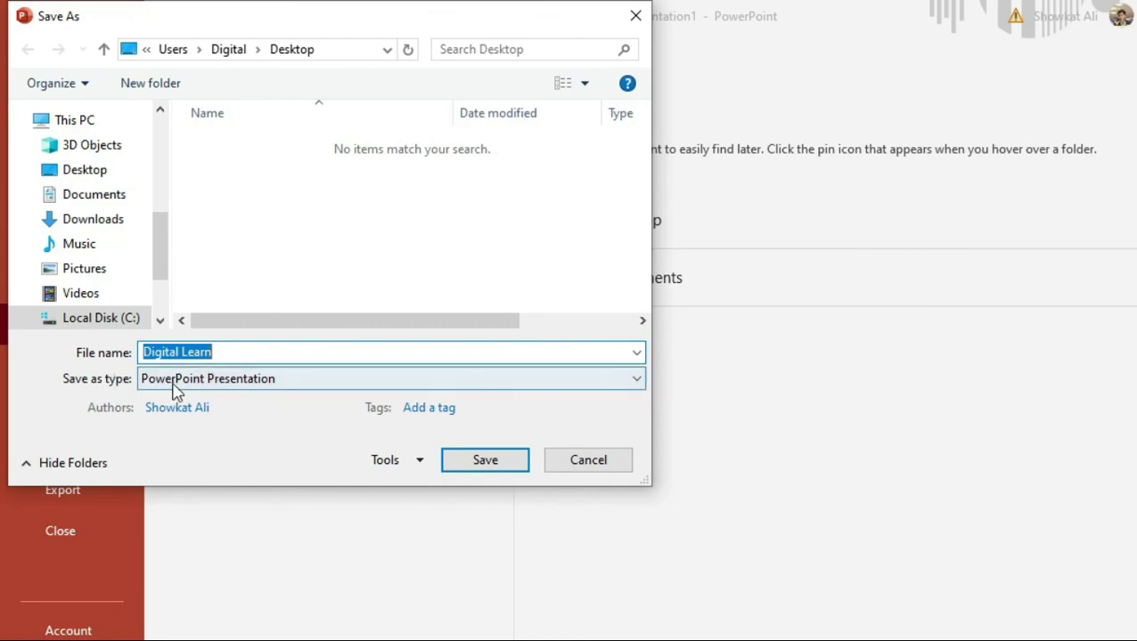
{"action": "left_click", "coordinate": [401, 382]}
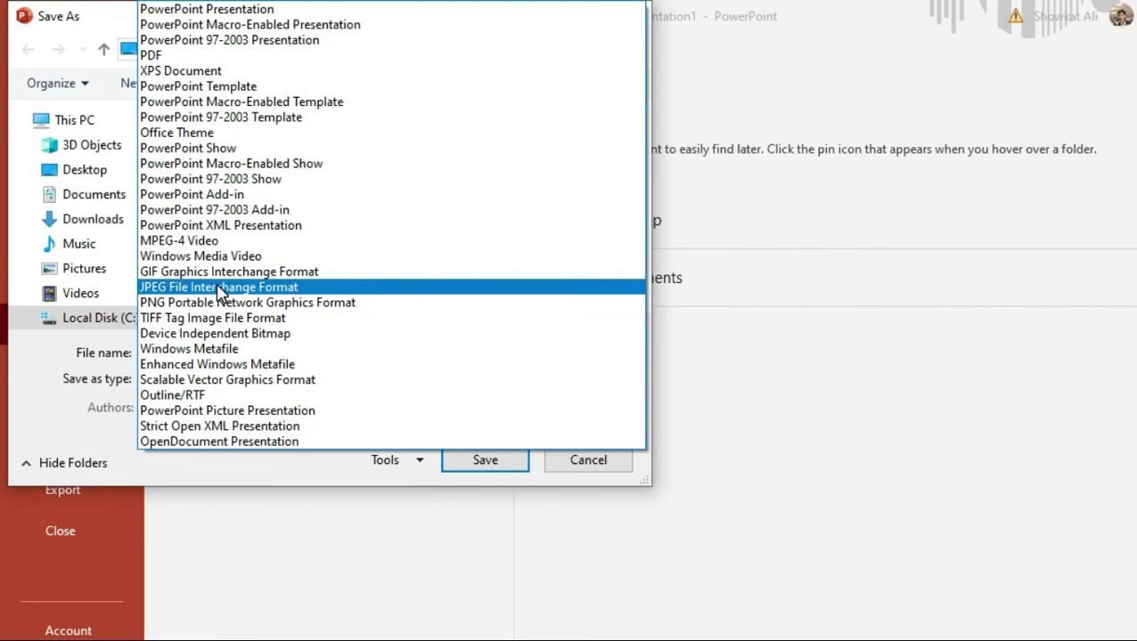
{"action": "left_click", "coordinate": [218, 288]}
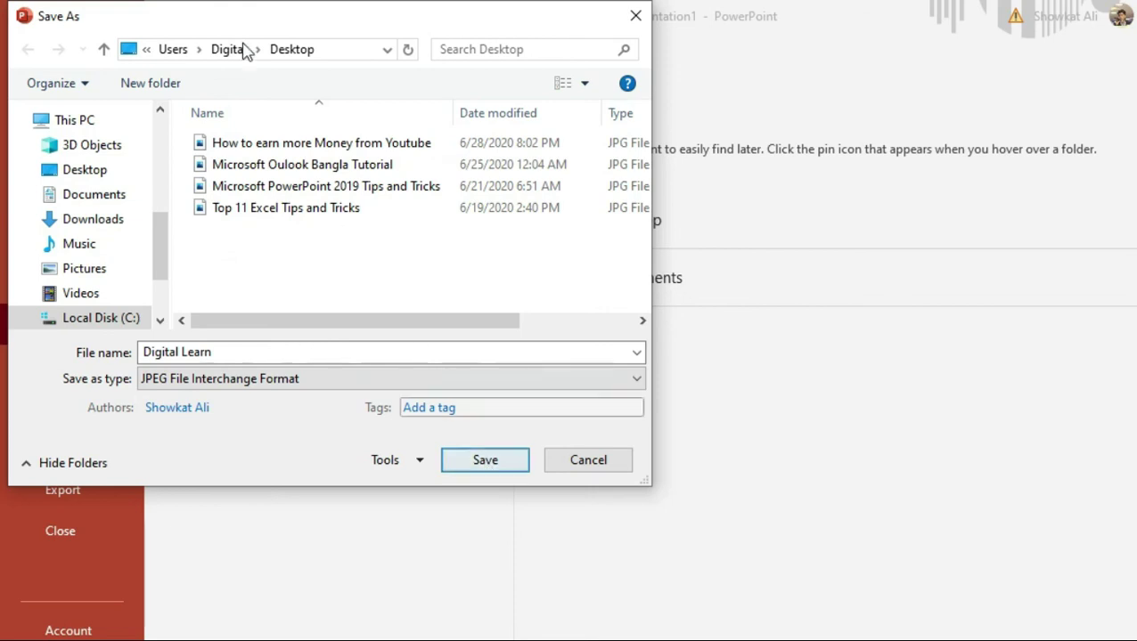
{"action": "left_click", "coordinate": [506, 464]}
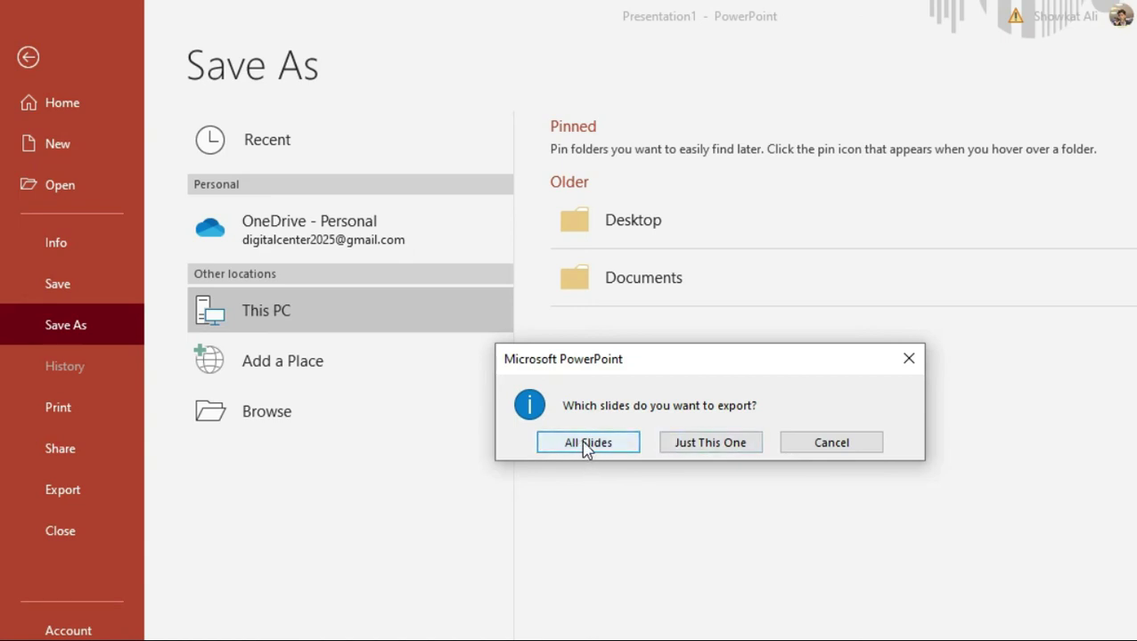
Step: Export just the current slide, then open Digital Learn.jpg from the Desktop
{"action": "left_click", "coordinate": [710, 443]}
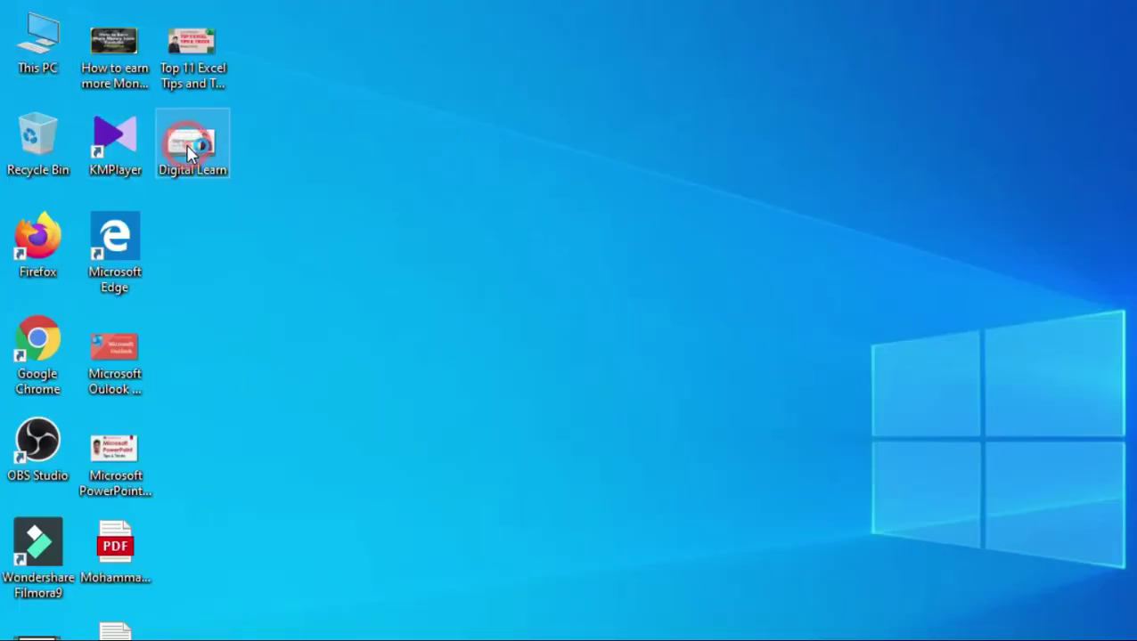
{"action": "double_click", "coordinate": [186, 147]}
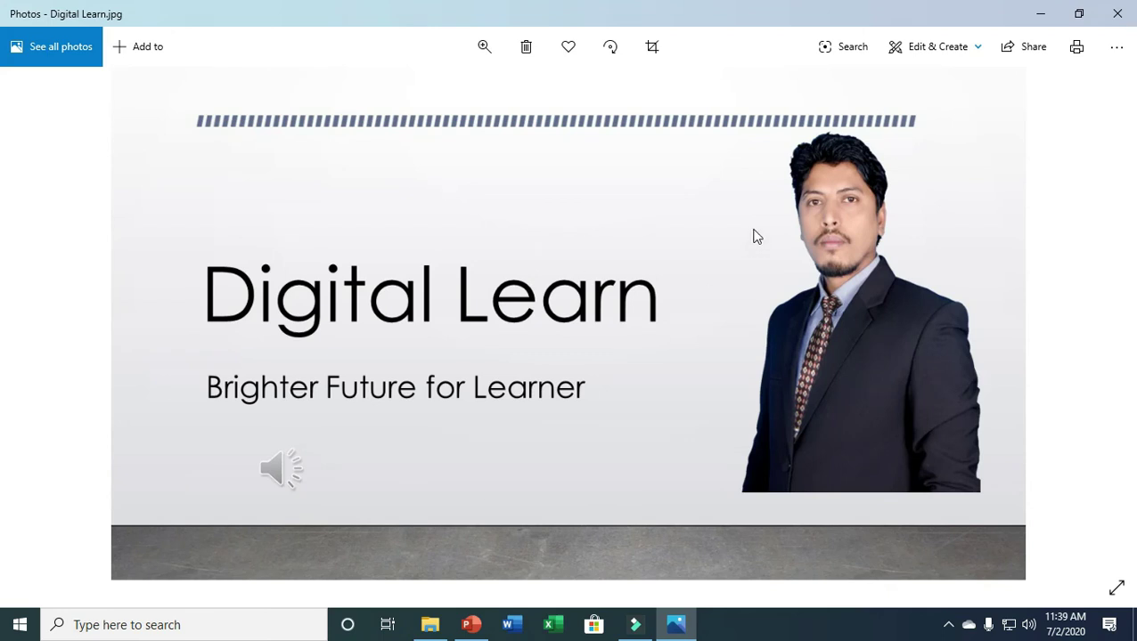